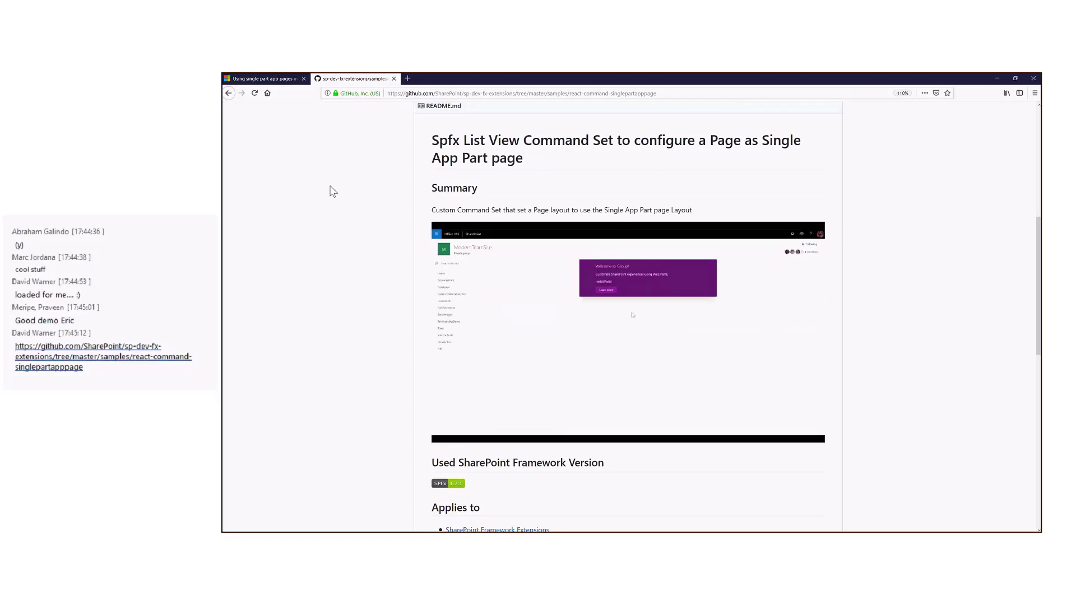
- Bring up the single part app pages article and scroll down to its PnP PowerShell section
{"action": "left_click", "coordinate": [269, 80]}
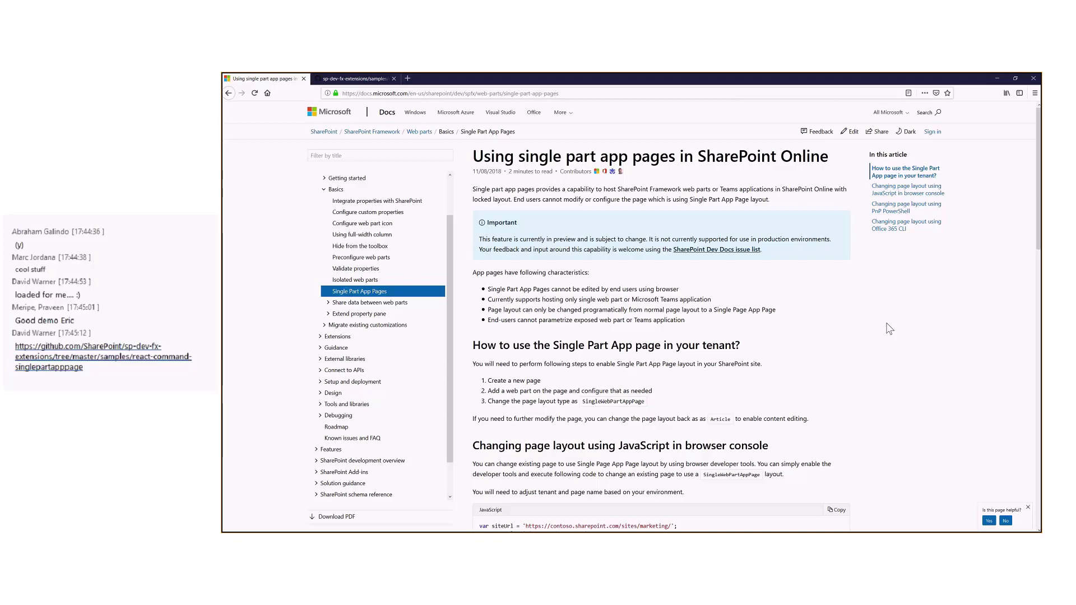
{"action": "scroll", "coordinate": [890, 329], "scroll_direction": "down", "scroll_amount": 1}
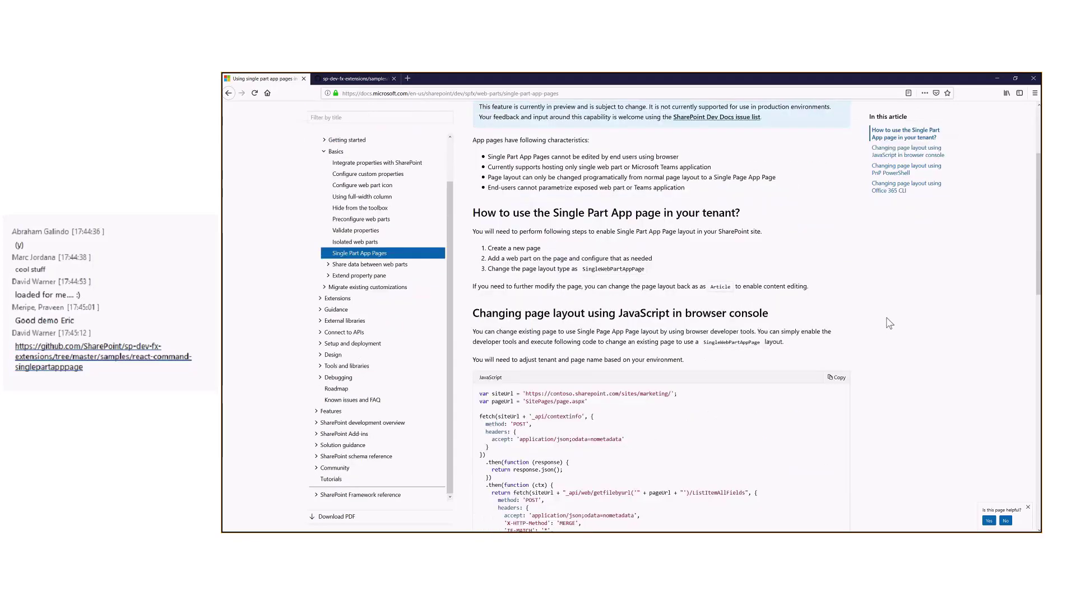
{"action": "scroll", "coordinate": [891, 325], "scroll_direction": "down", "scroll_amount": 4}
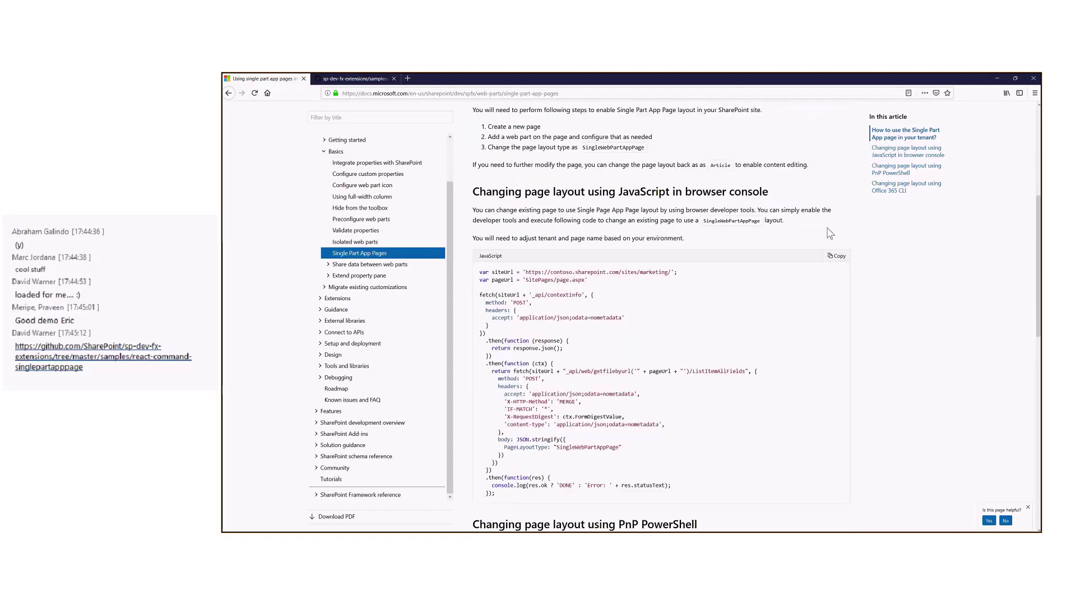
{"action": "scroll", "coordinate": [885, 282], "scroll_direction": "down", "scroll_amount": 8}
{"action": "scroll", "coordinate": [821, 436], "scroll_direction": "down", "scroll_amount": 2}
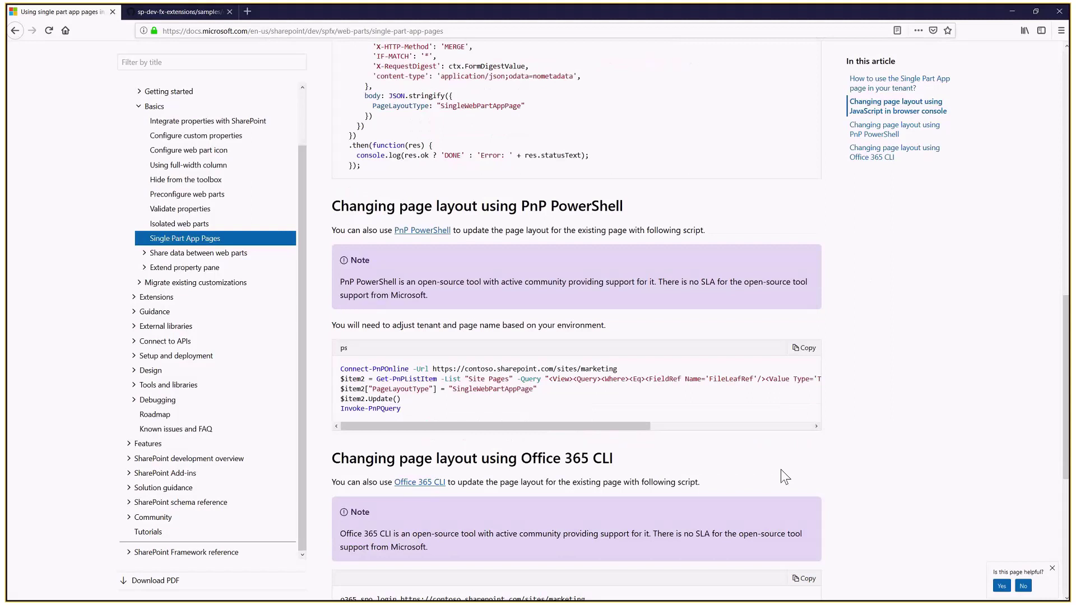
- Highlight PageLayoutType and its SingleWebPartAppPage value in the script, then return to SharePoint
{"action": "left_click_drag", "start_coordinate": [436, 391], "coordinate": [373, 394]}
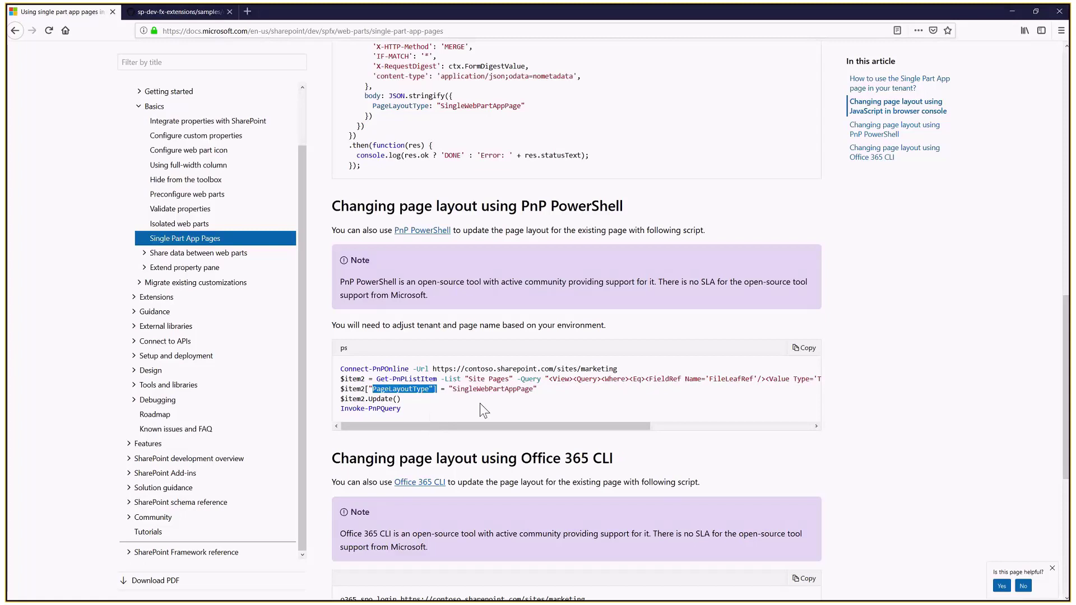
{"action": "left_click", "coordinate": [489, 389]}
{"action": "double_click", "coordinate": [488, 389]}
{"action": "left_click", "coordinate": [708, 413]}
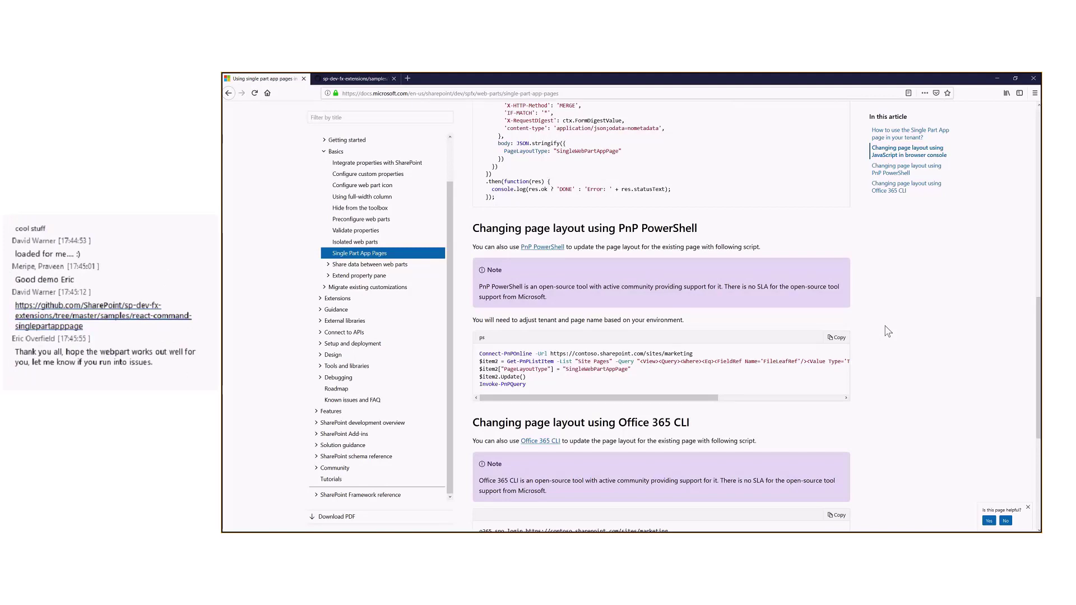
{"action": "scroll", "coordinate": [888, 331], "scroll_direction": "up", "scroll_amount": 1}
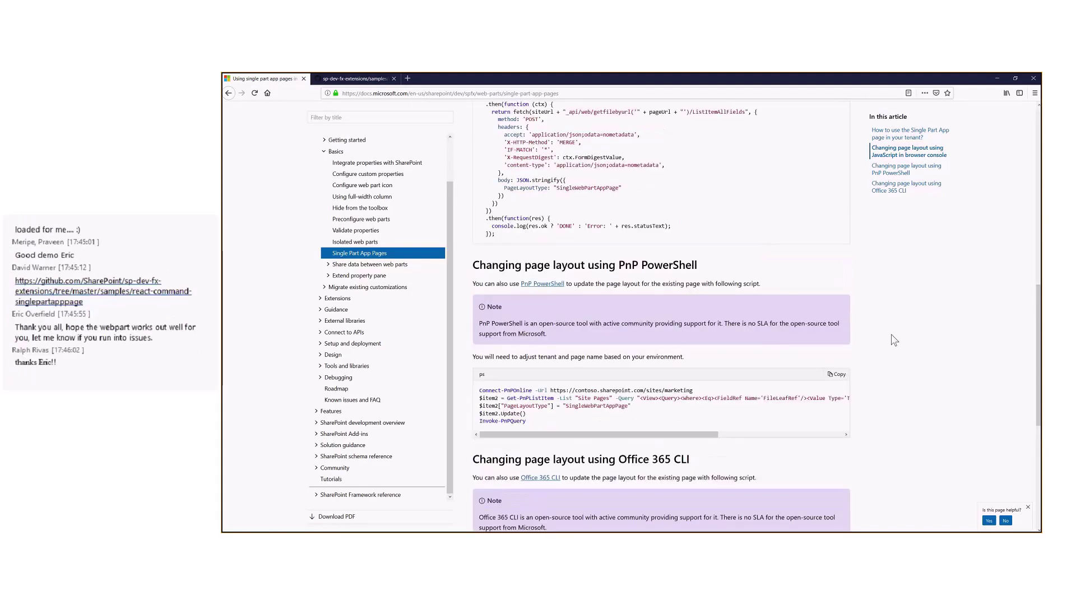
{"action": "scroll", "coordinate": [894, 340], "scroll_direction": "up", "scroll_amount": 1}
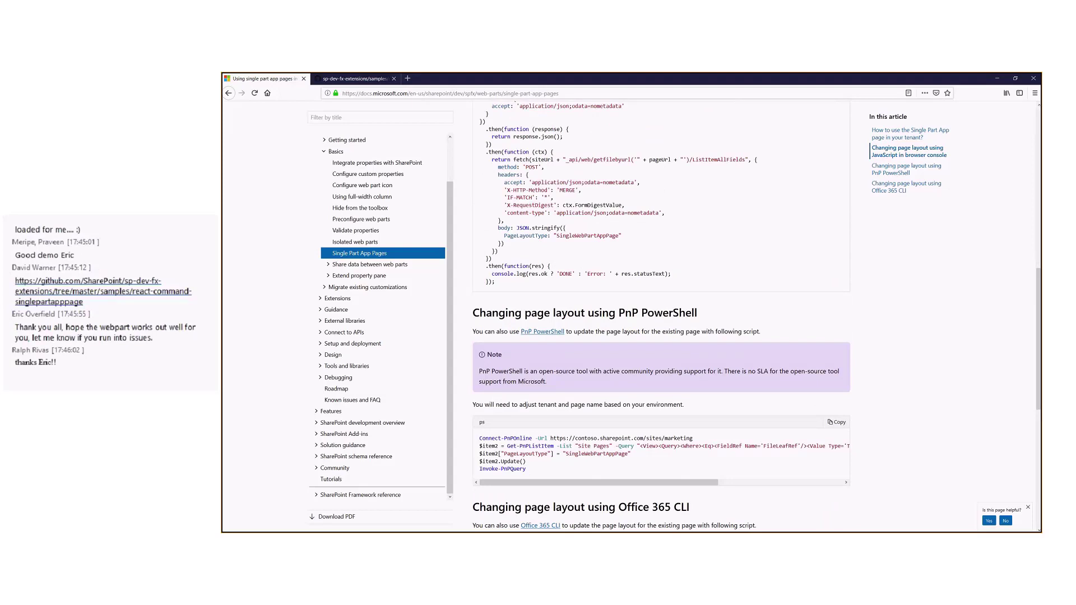
{"action": "key", "text": "alt+Tab"}
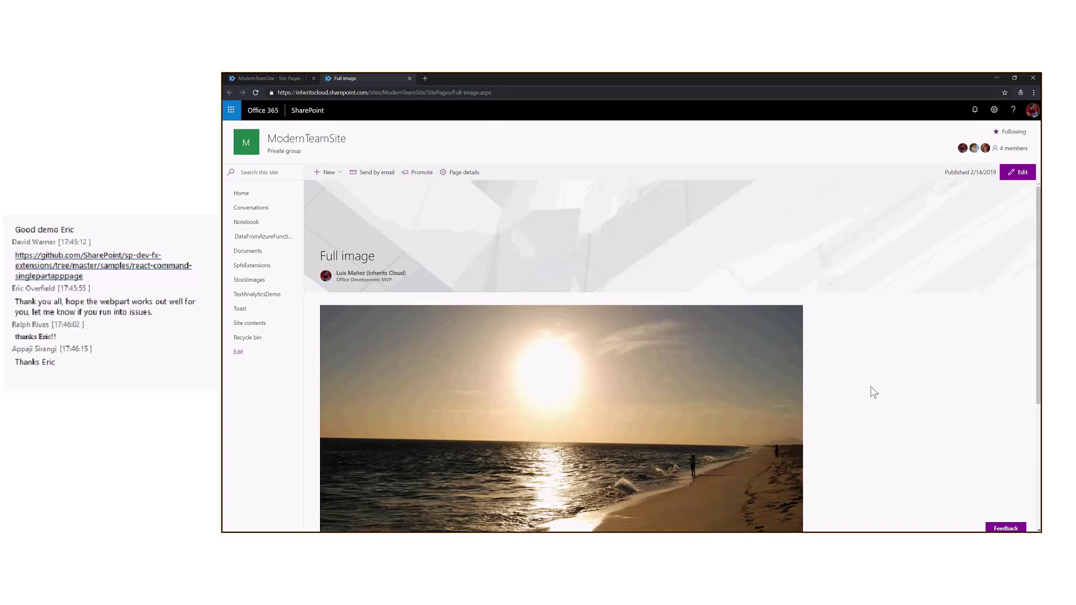
- Scroll through the Full image page's beach photo sections and back up to its title banner
{"action": "scroll", "coordinate": [873, 392], "scroll_direction": "down", "scroll_amount": 4}
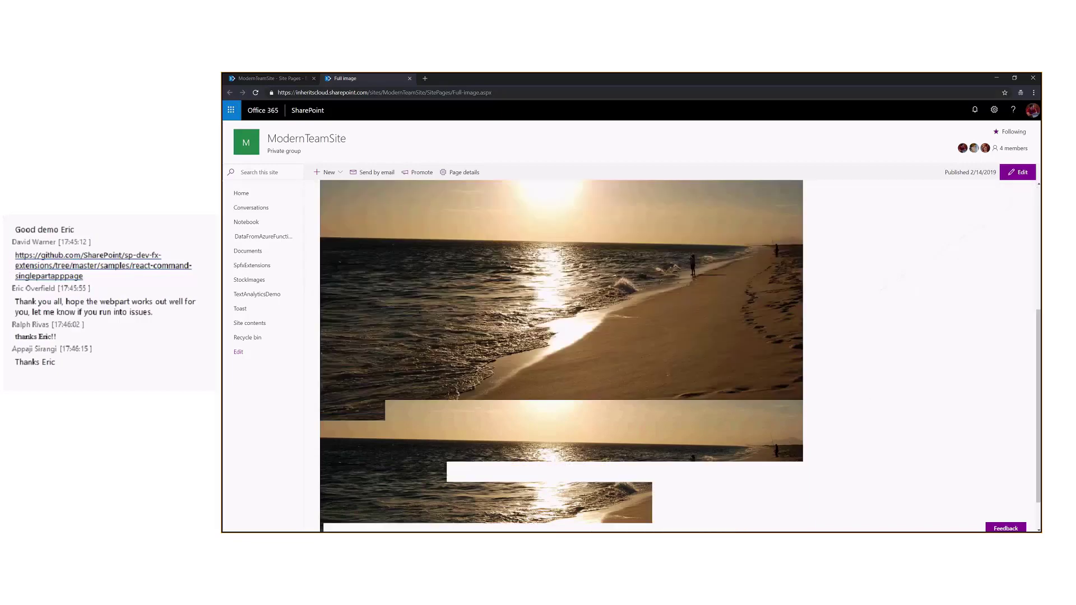
{"action": "scroll", "coordinate": [879, 415], "scroll_direction": "up", "scroll_amount": 5}
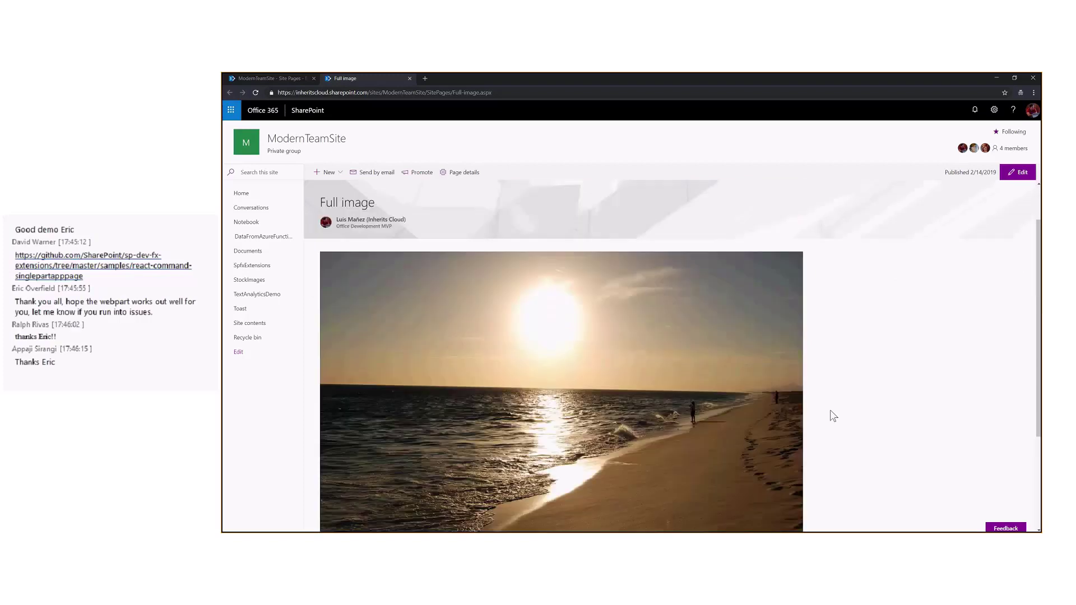
{"action": "scroll", "coordinate": [833, 415], "scroll_direction": "up", "scroll_amount": 1}
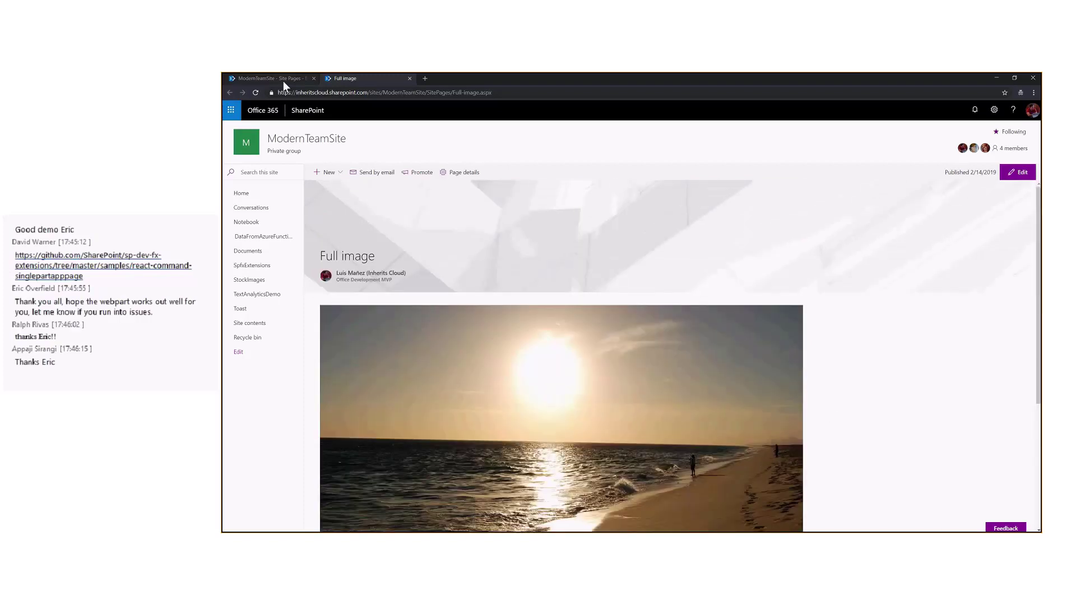
- Convert Full-image.aspx in Site Pages using To SingleAppPart and confirm the alert
{"action": "left_click", "coordinate": [284, 81]}
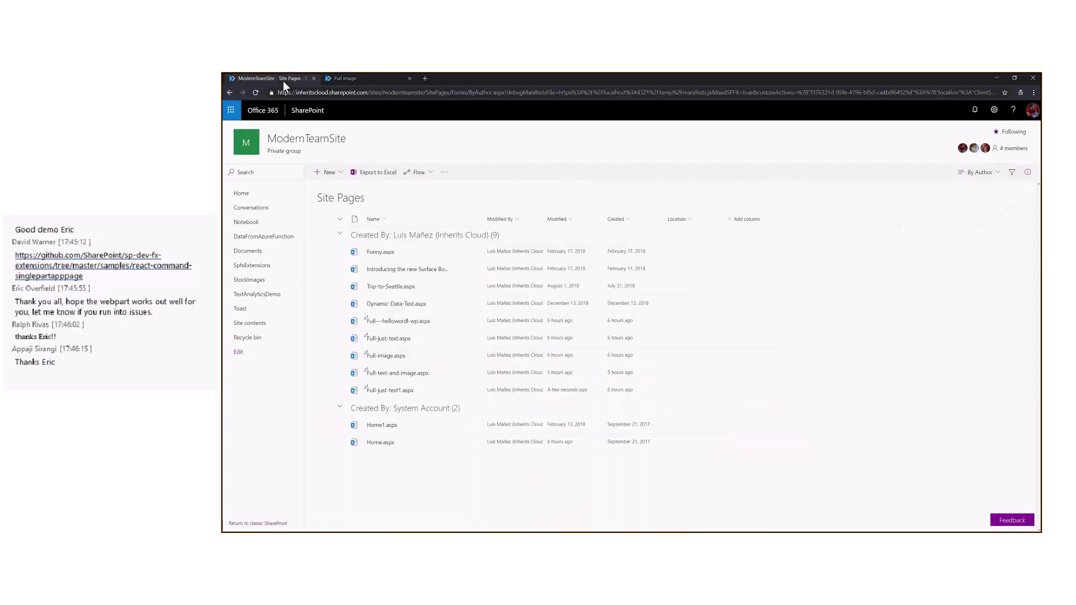
{"action": "left_click", "coordinate": [590, 361]}
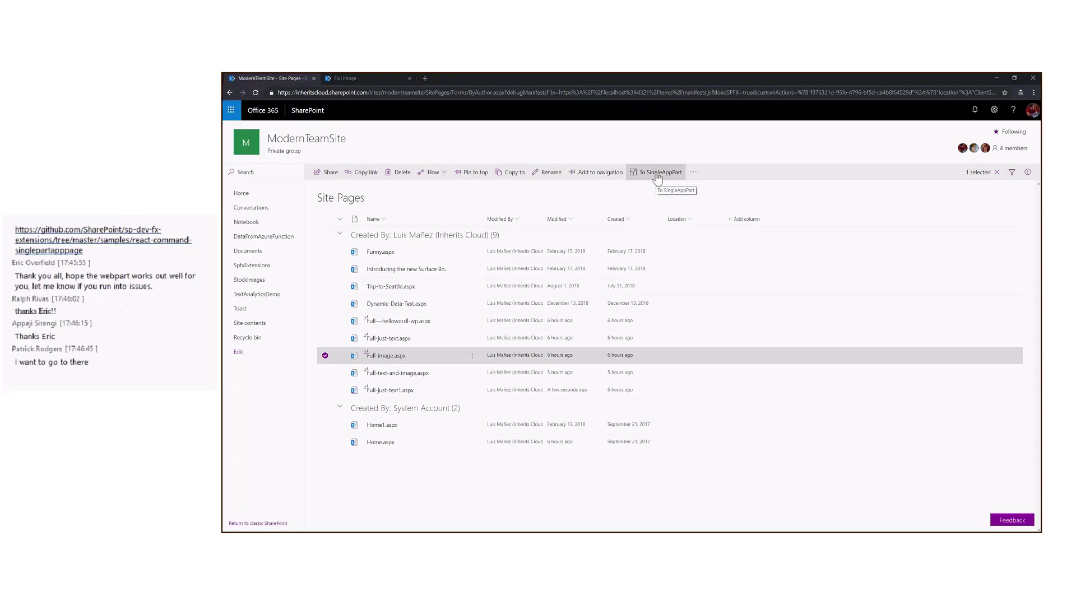
{"action": "left_click", "coordinate": [656, 177]}
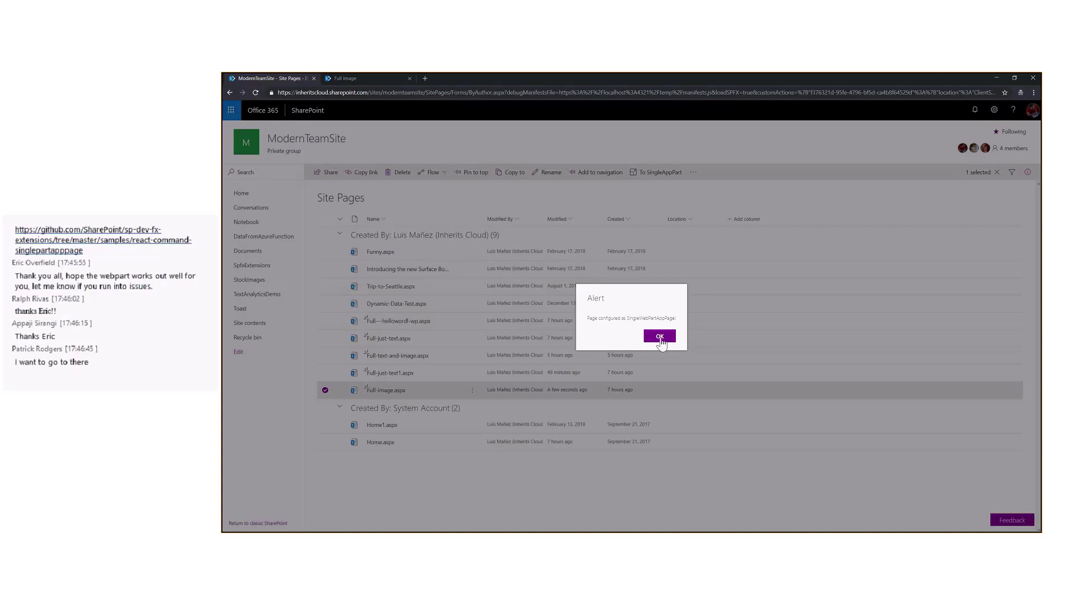
{"action": "left_click", "coordinate": [660, 337]}
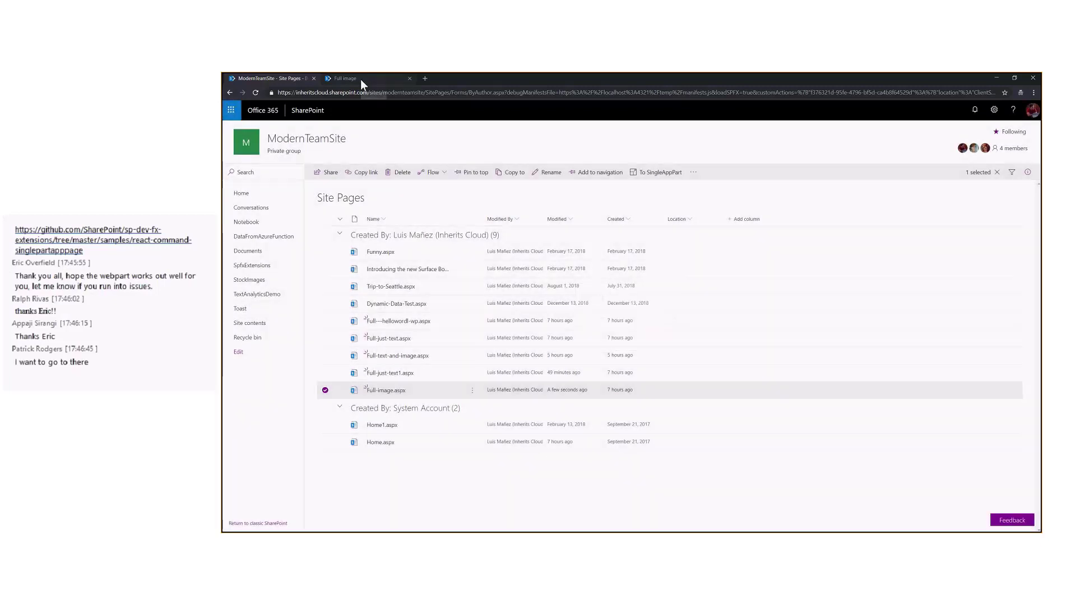
- Reload the Full image page with debug scripts allowed so only the beach image remains
{"action": "left_click", "coordinate": [361, 80]}
{"action": "left_click", "coordinate": [255, 92]}
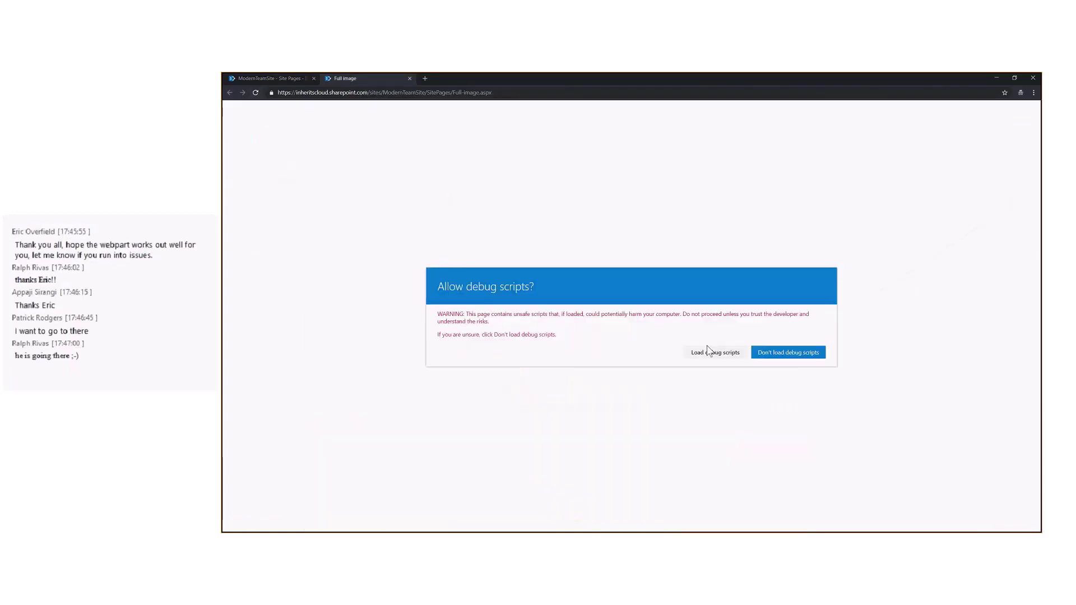
{"action": "left_click", "coordinate": [706, 354]}
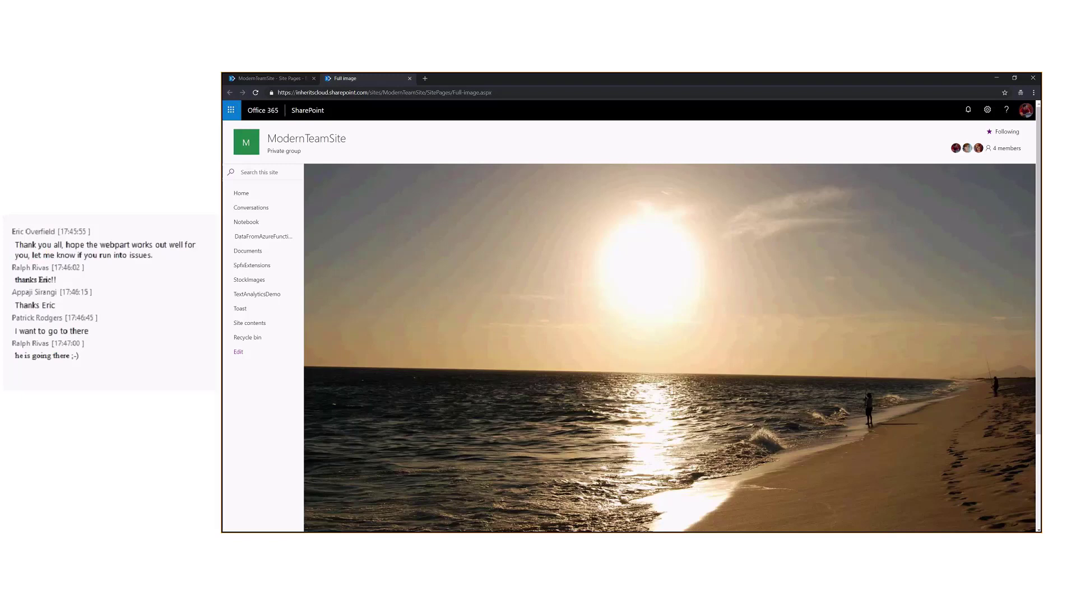
{"action": "key", "text": "alt+Tab"}
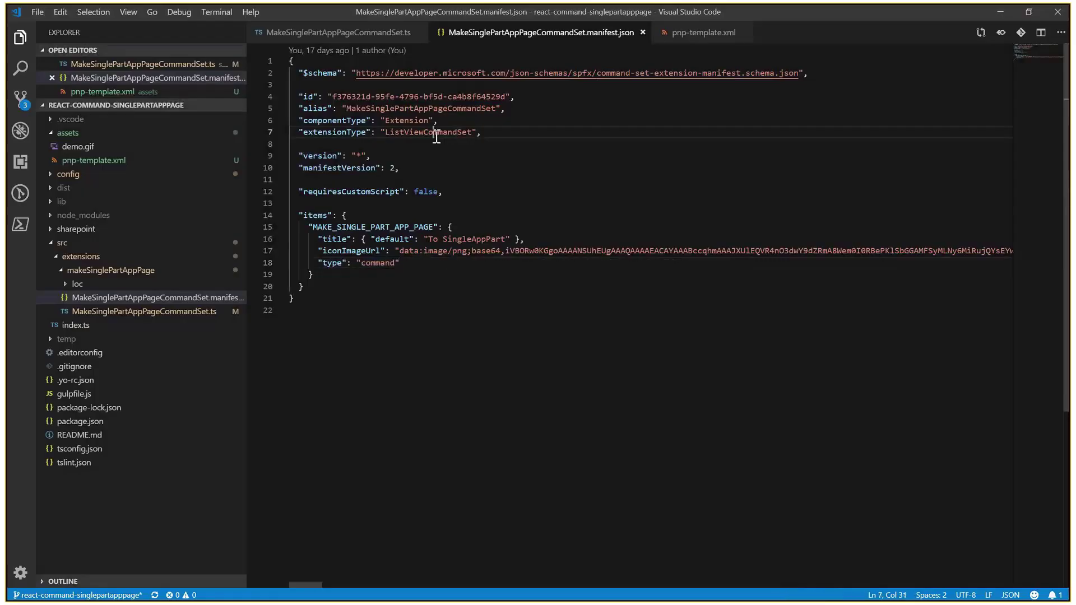
- Inspect the manifest's ListViewCommandSet extension type and its MAKE_SINGLE_PART_APP_PAGE command id
{"action": "double_click", "coordinate": [549, 171]}
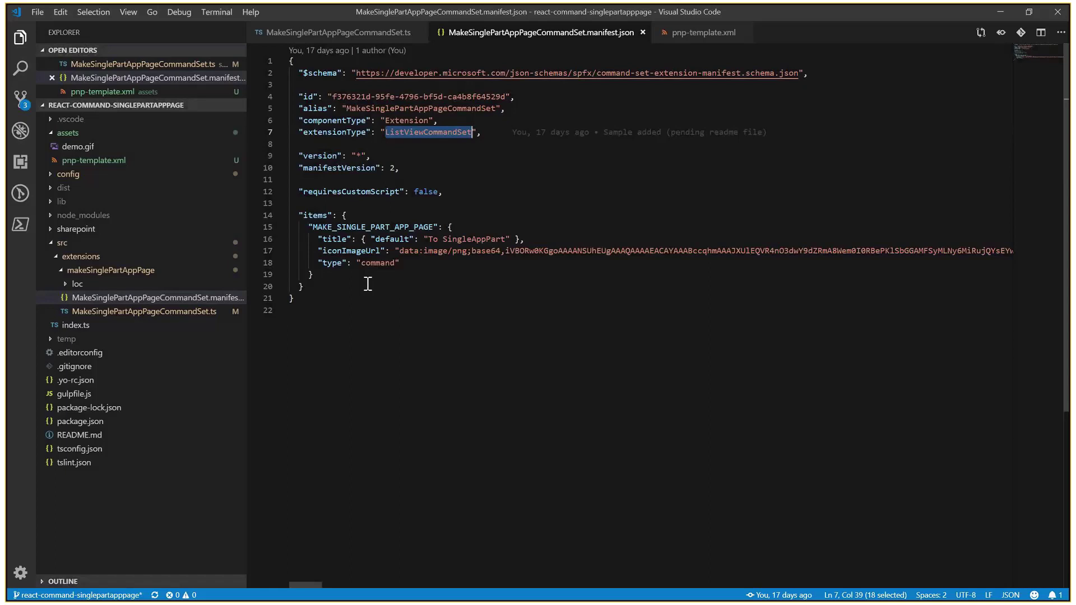
{"action": "double_click", "coordinate": [357, 227]}
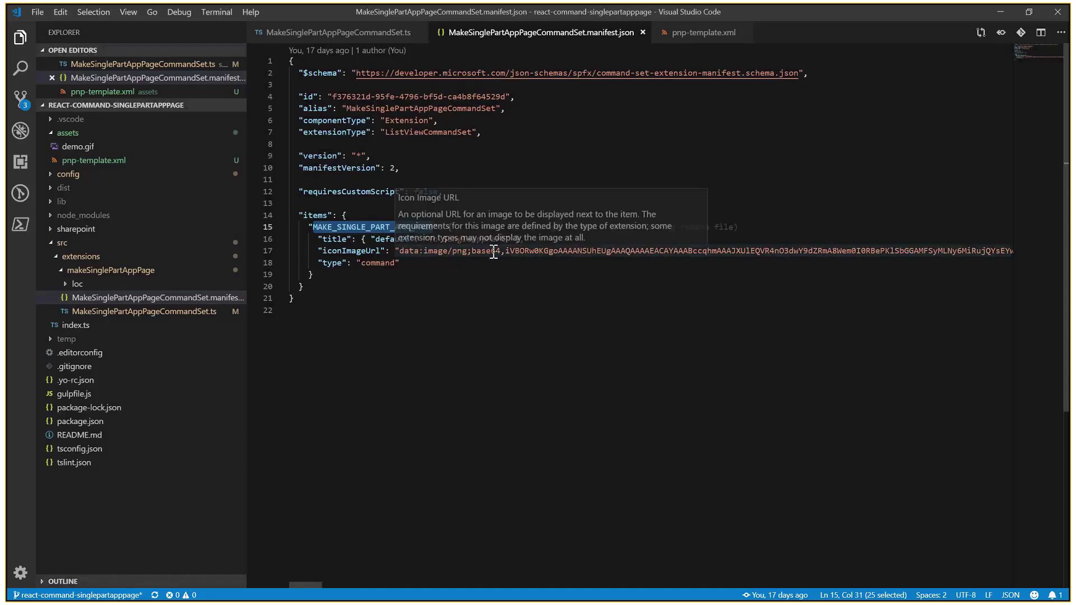
{"action": "mouse_move", "coordinate": [360, 253]}
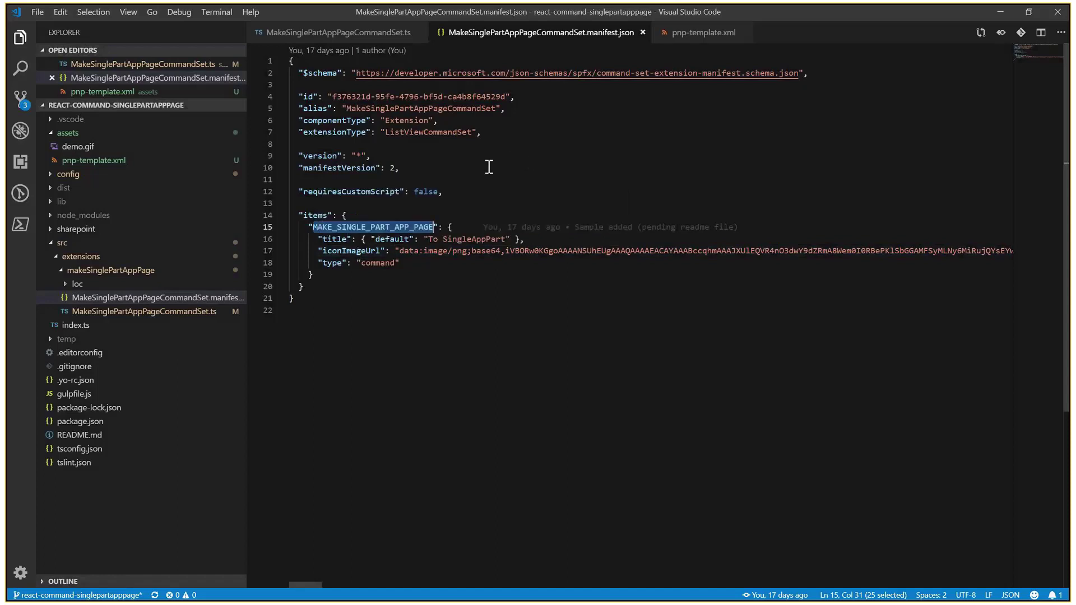
- In MakeSinglePartAppPageCommandSet.ts, review the selectedRows visibility check and the MAKE_SINGLE_PART_APP_PAGE handler
{"action": "left_click", "coordinate": [330, 35]}
{"action": "scroll", "coordinate": [588, 339], "scroll_direction": "up", "scroll_amount": 1}
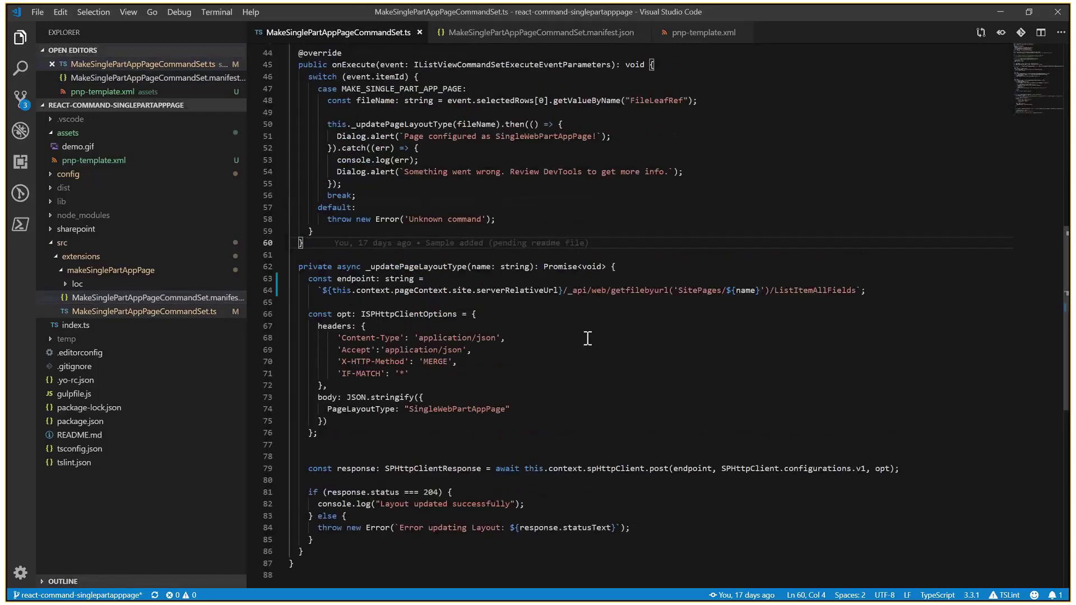
{"action": "scroll", "coordinate": [587, 338], "scroll_direction": "up", "scroll_amount": 1}
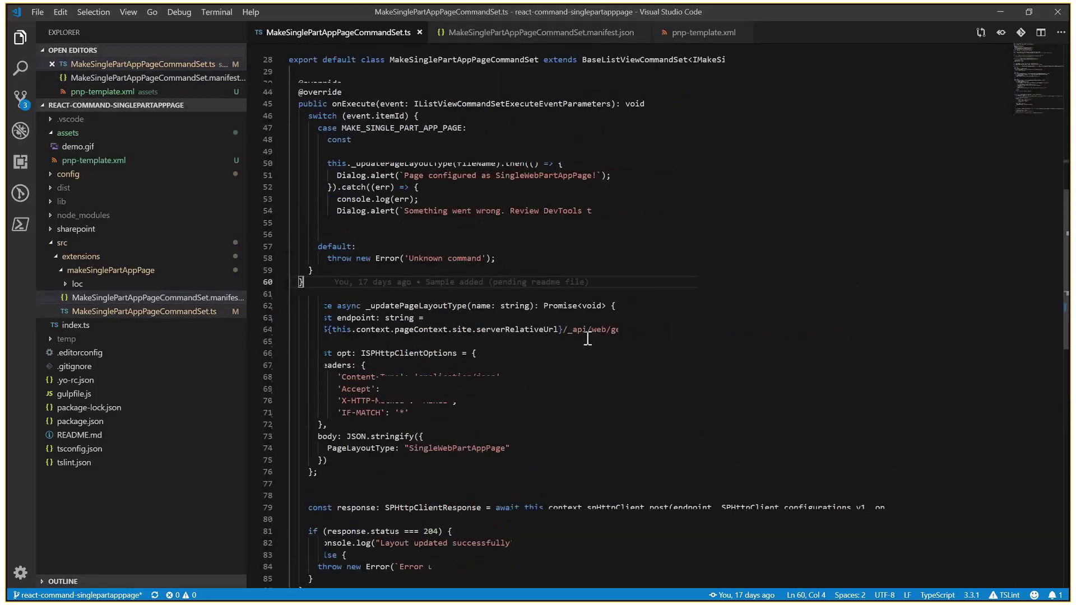
{"action": "scroll", "coordinate": [587, 338], "scroll_direction": "up", "scroll_amount": 4}
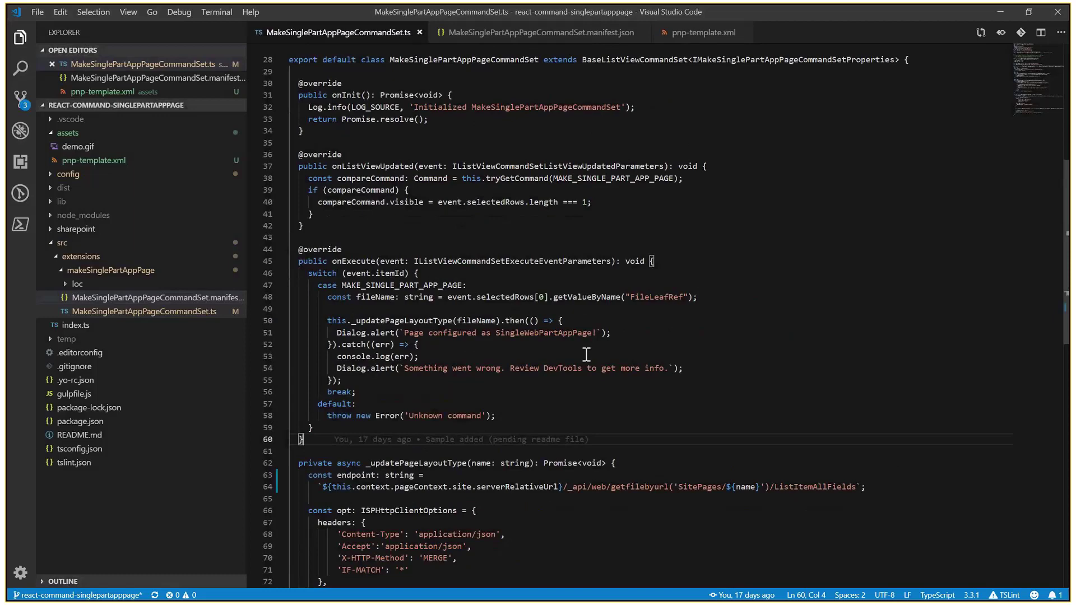
{"action": "scroll", "coordinate": [352, 304], "scroll_direction": "up", "scroll_amount": 2}
{"action": "double_click", "coordinate": [483, 281]}
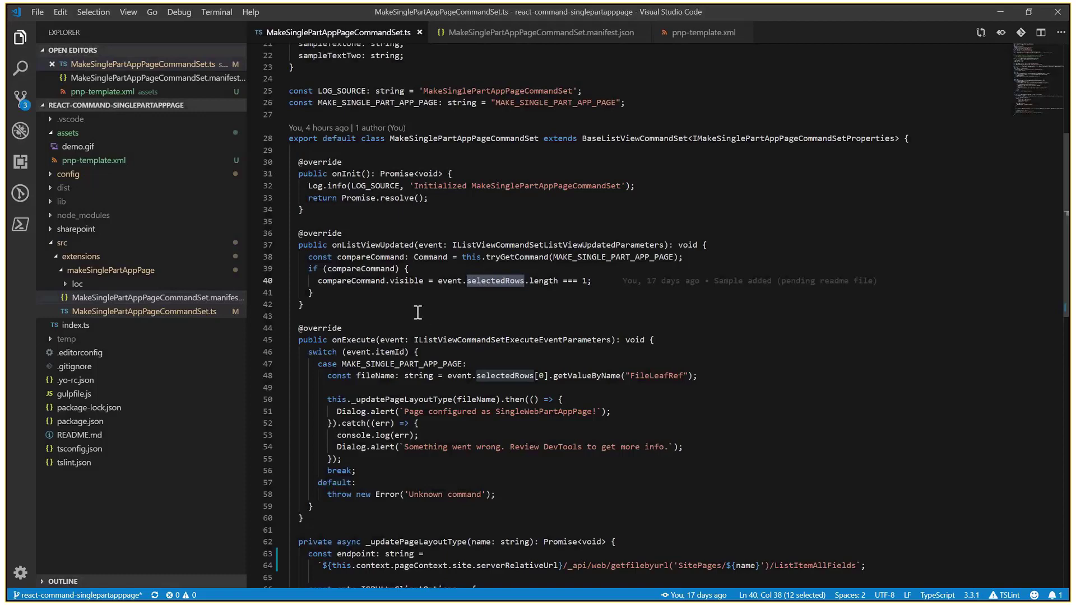
{"action": "scroll", "coordinate": [332, 356], "scroll_direction": "down", "scroll_amount": 1}
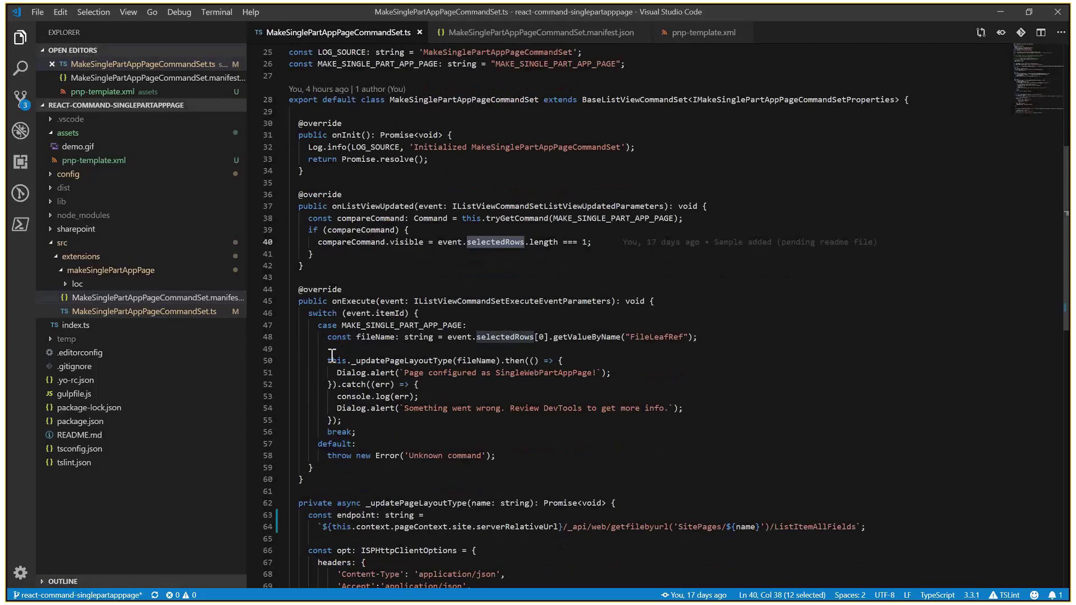
{"action": "scroll", "coordinate": [331, 356], "scroll_direction": "down", "scroll_amount": 1}
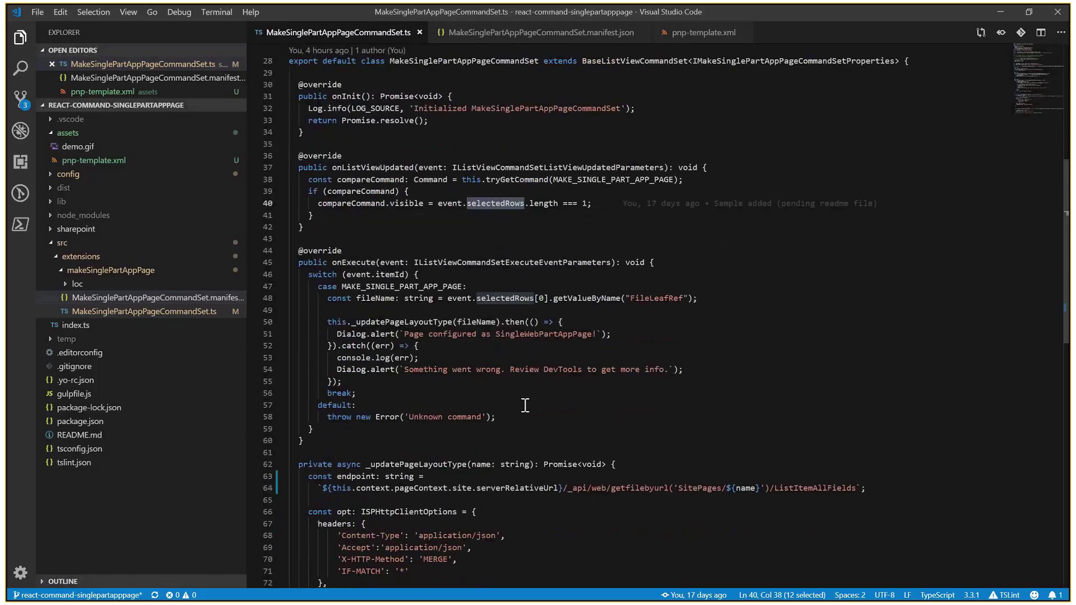
{"action": "double_click", "coordinate": [413, 287]}
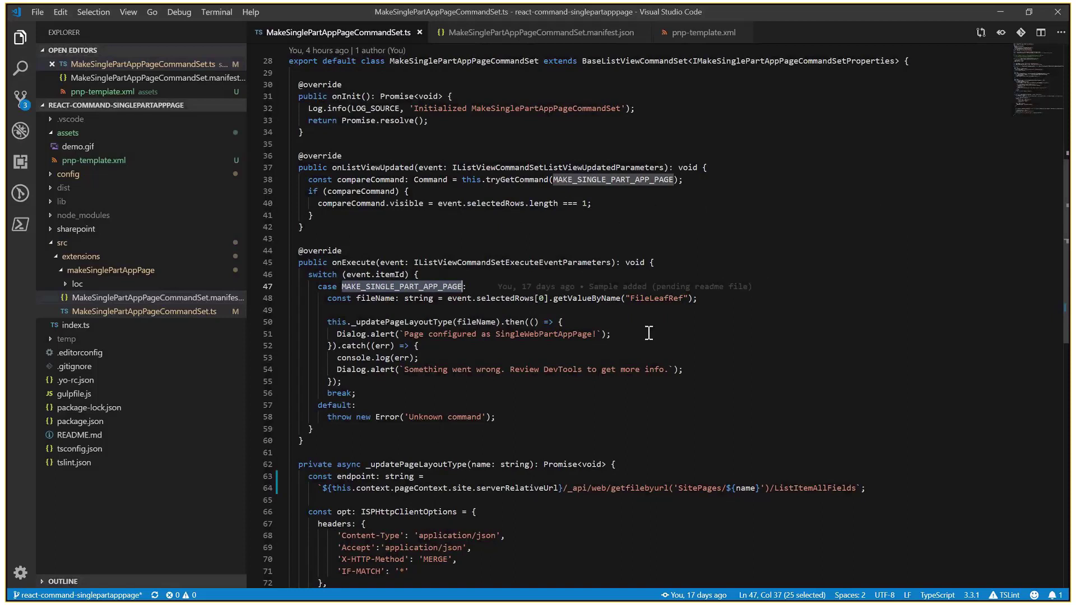
{"action": "double_click", "coordinate": [512, 299]}
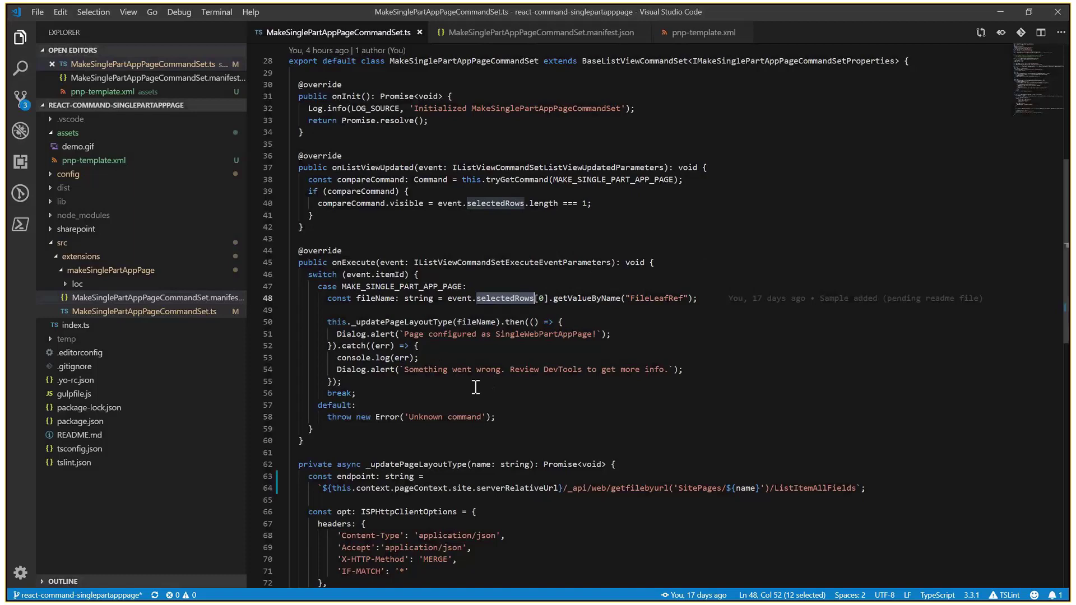
- Walk through _updatePageLayoutType, which posts PageLayoutType 'SingleWebPartAppPage' to ListItemAllFields
{"action": "scroll", "coordinate": [475, 386], "scroll_direction": "down", "scroll_amount": 1}
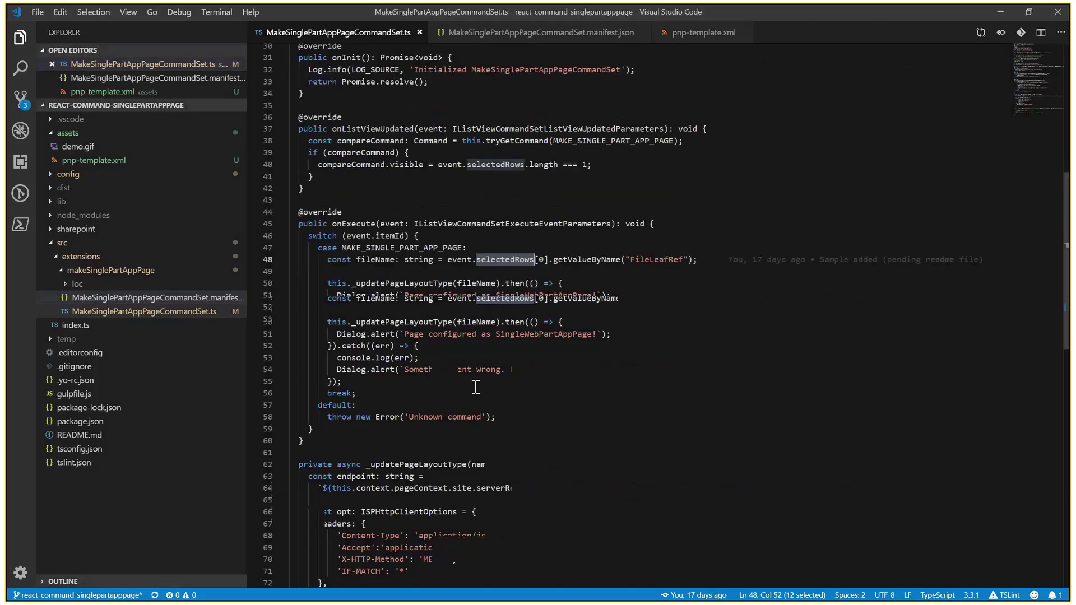
{"action": "double_click", "coordinate": [416, 425]}
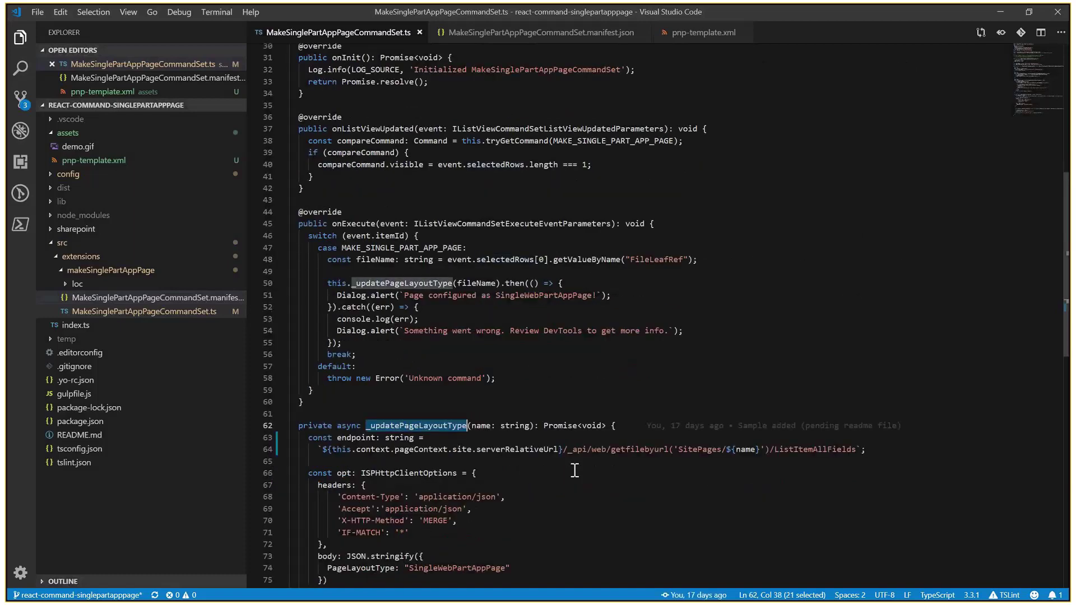
{"action": "scroll", "coordinate": [575, 471], "scroll_direction": "down", "scroll_amount": 1}
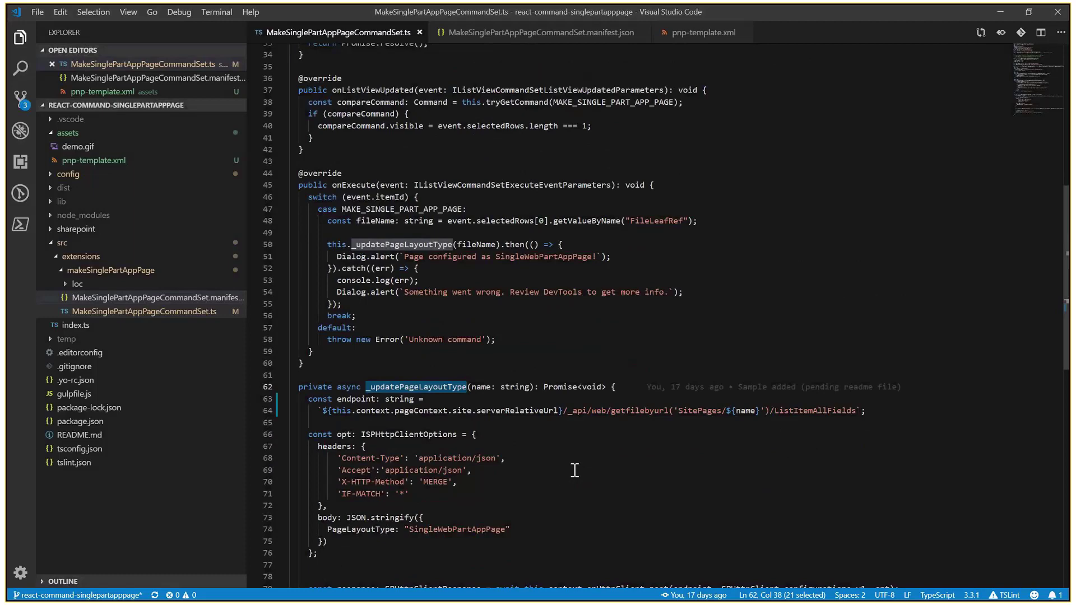
{"action": "scroll", "coordinate": [575, 470], "scroll_direction": "down", "scroll_amount": 1}
{"action": "scroll", "coordinate": [575, 470], "scroll_direction": "down", "scroll_amount": 2}
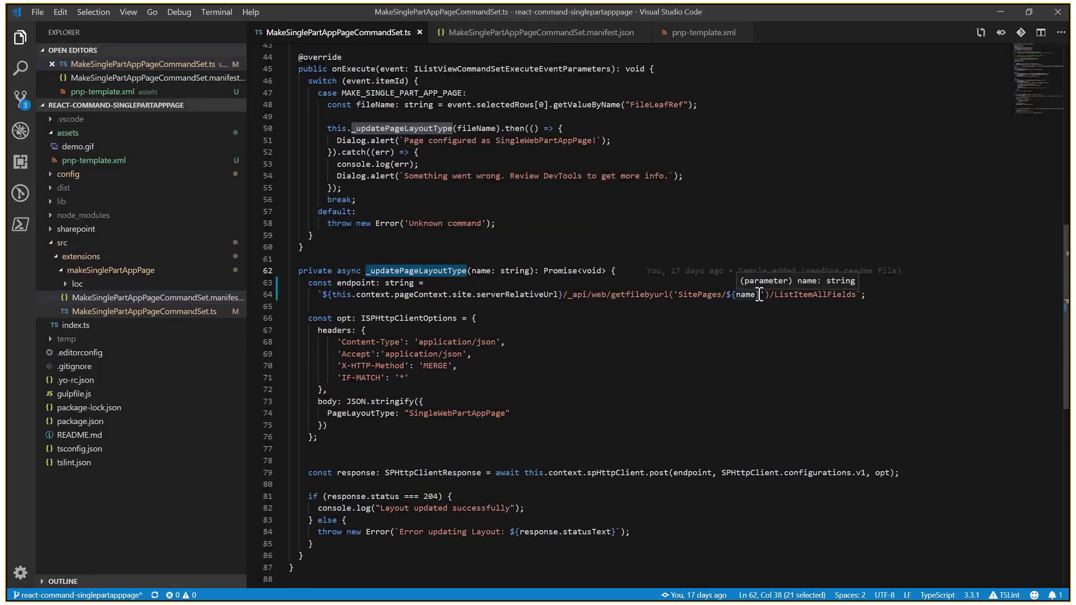
{"action": "double_click", "coordinate": [789, 295]}
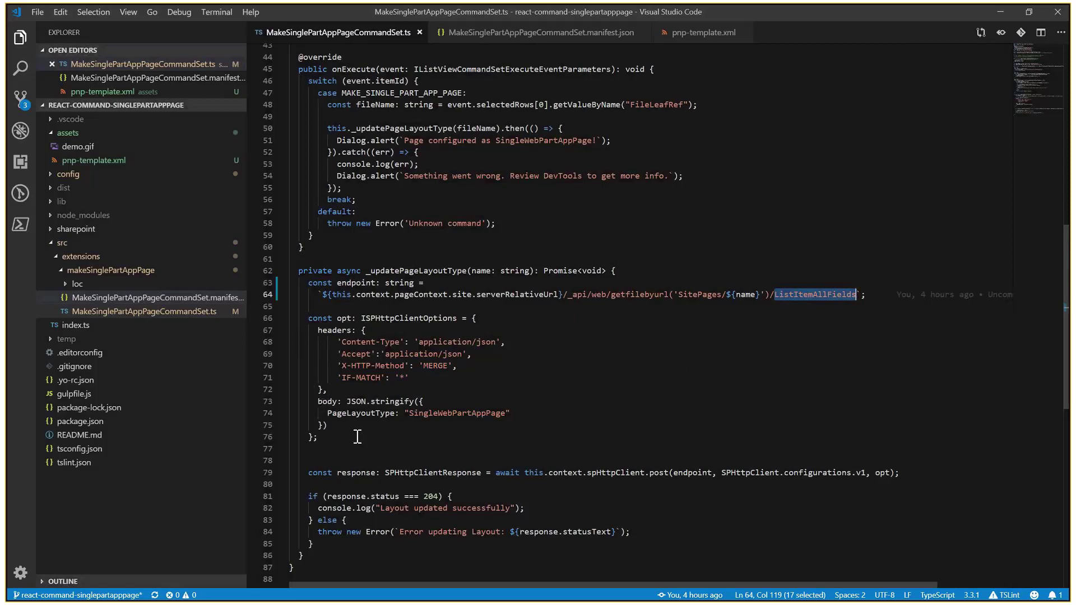
{"action": "double_click", "coordinate": [359, 415]}
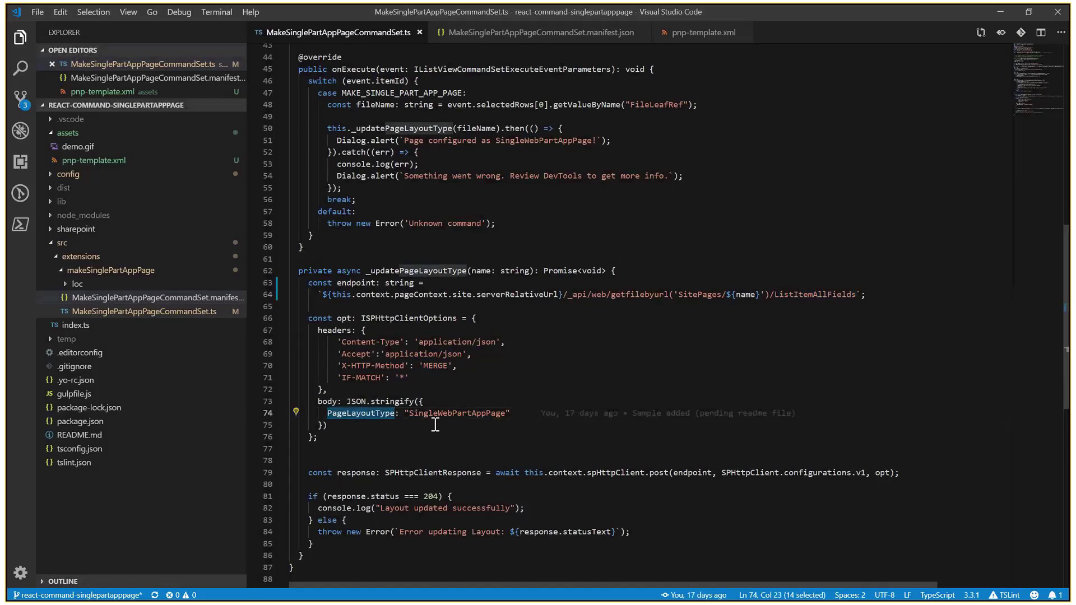
{"action": "double_click", "coordinate": [481, 414]}
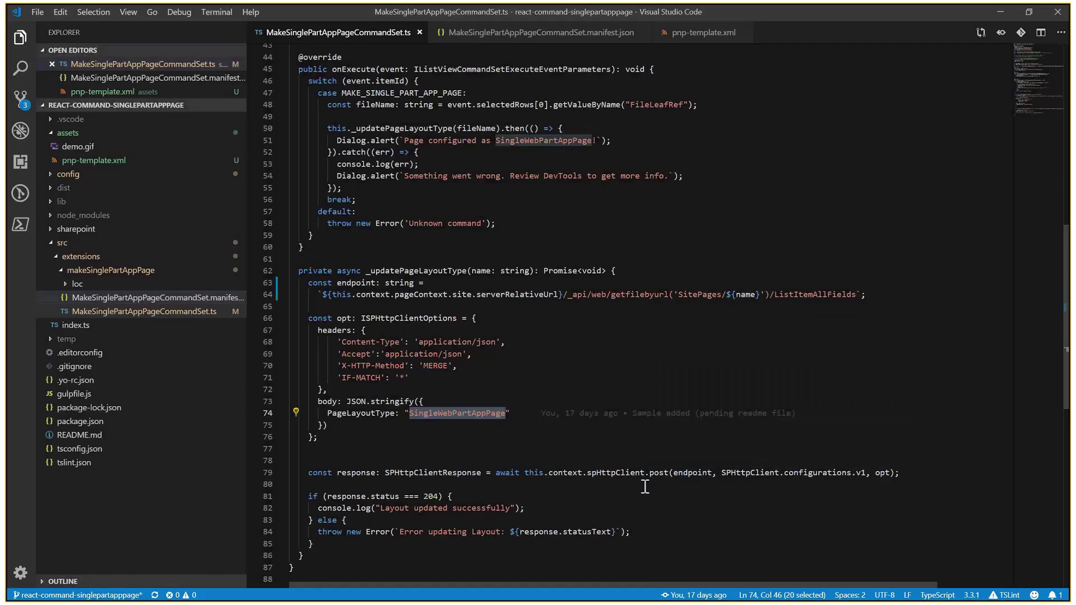
{"action": "scroll", "coordinate": [645, 487], "scroll_direction": "down", "scroll_amount": 1}
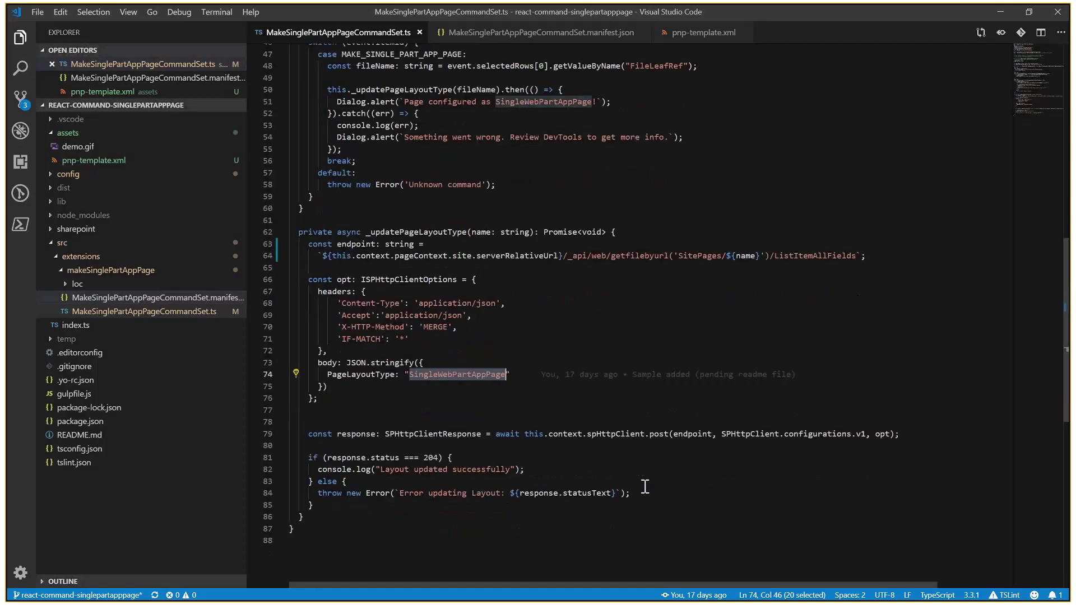
{"action": "scroll", "coordinate": [560, 483], "scroll_direction": "down", "scroll_amount": 1}
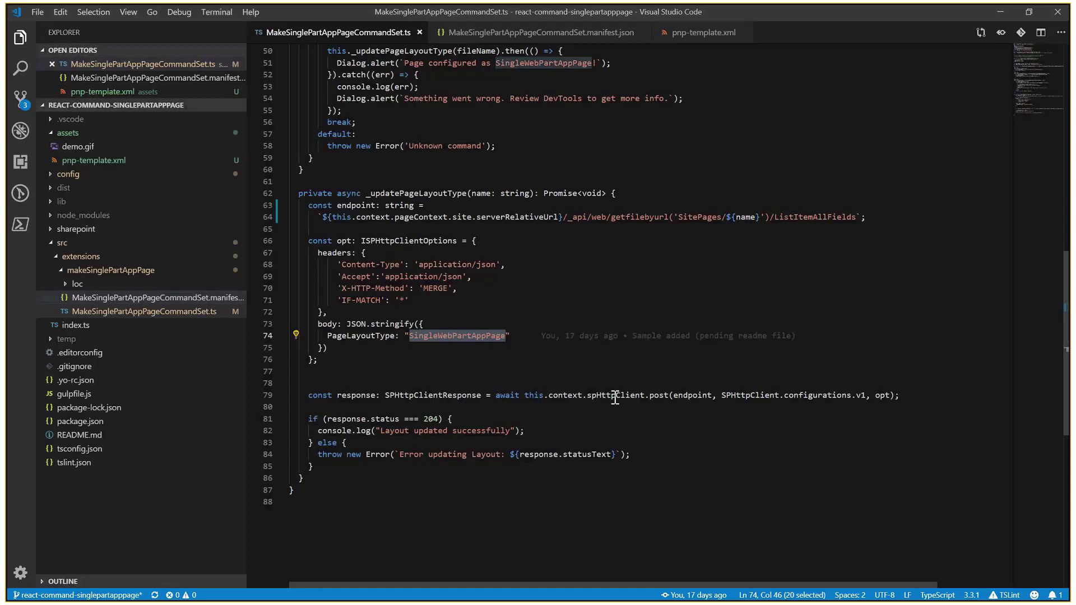
{"action": "scroll", "coordinate": [615, 397], "scroll_direction": "up", "scroll_amount": 1}
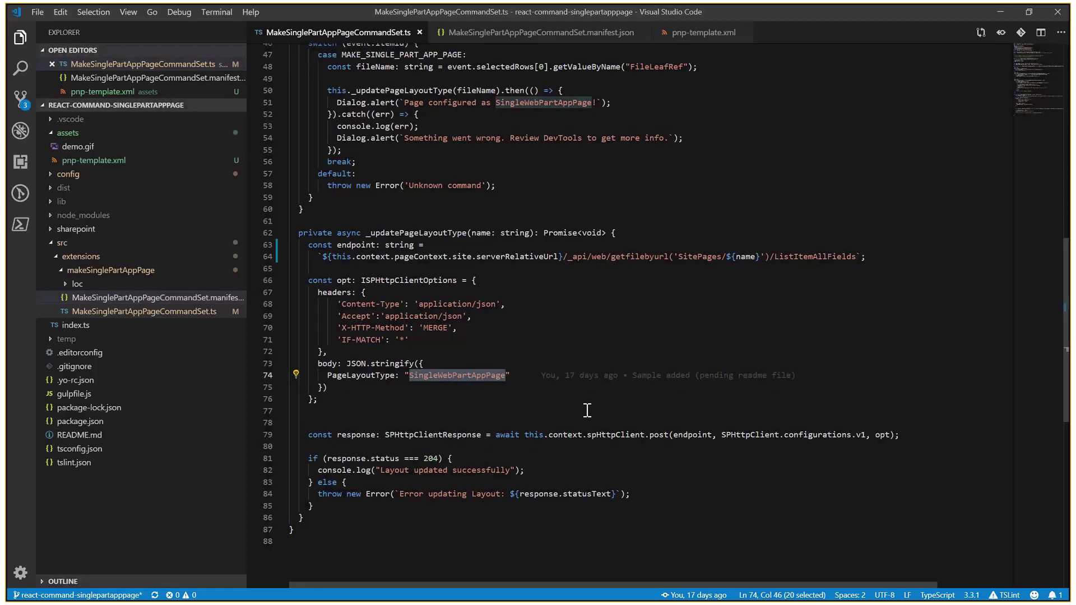
{"action": "scroll", "coordinate": [587, 411], "scroll_direction": "up", "scroll_amount": 2}
{"action": "scroll", "coordinate": [580, 422], "scroll_direction": "up", "scroll_amount": 2}
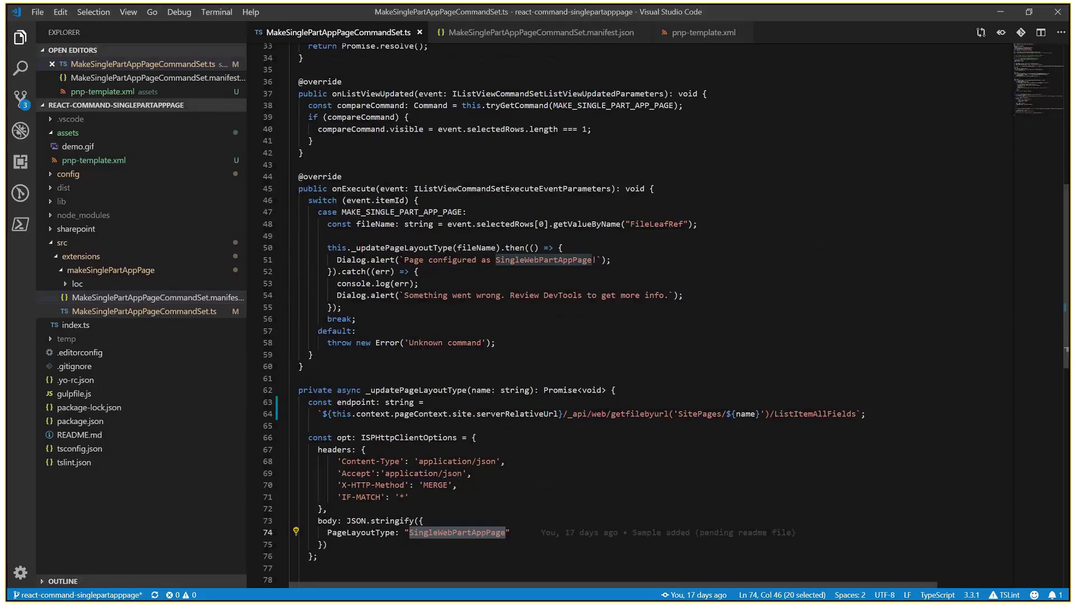
{"action": "key", "text": "alt+Tab"}
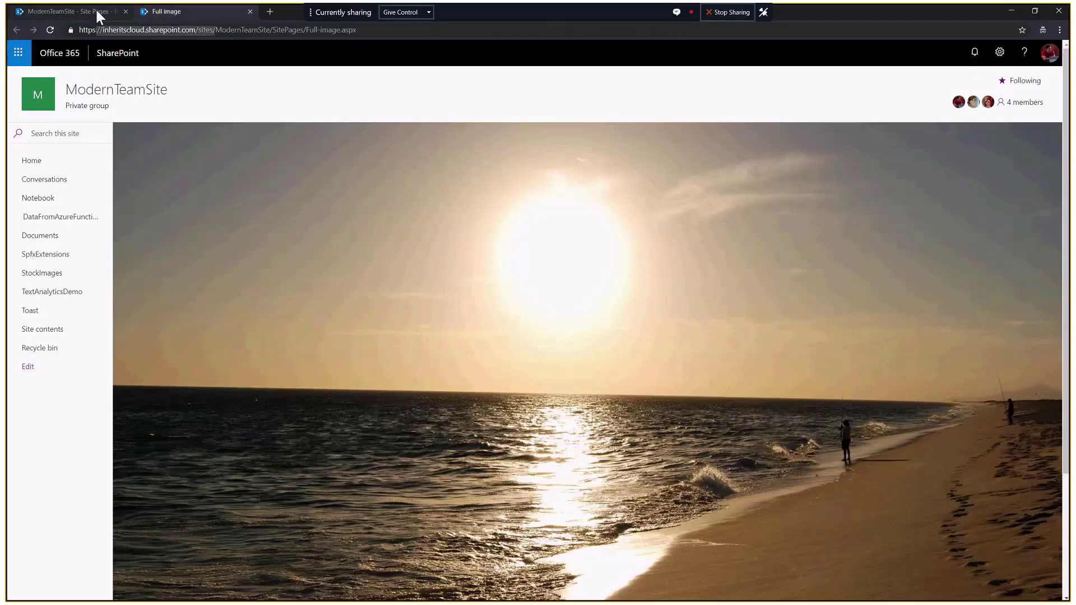
{"action": "left_click", "coordinate": [96, 12]}
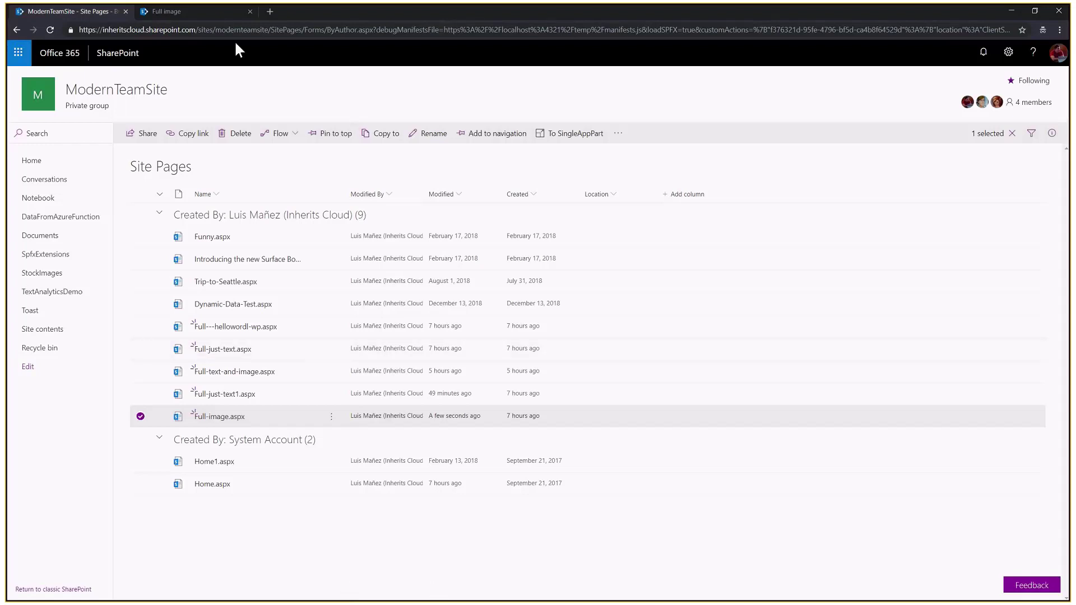
{"action": "key", "text": "ctrl+Tab"}
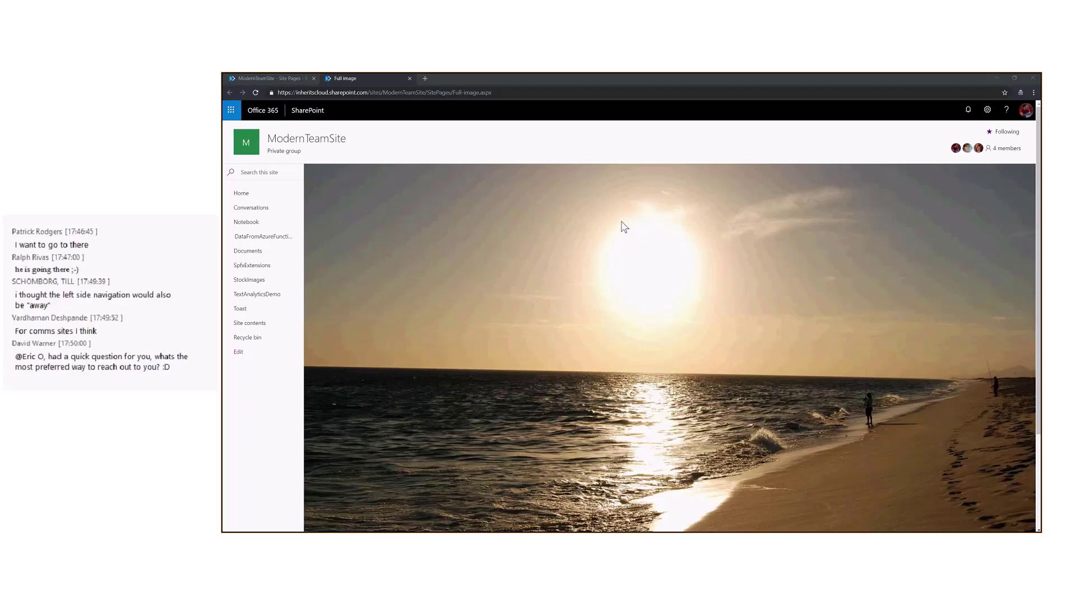
- Uncheck Enable Quick Launch under Navigation Elements in site settings, then return to the home page
{"action": "left_click", "coordinate": [987, 111]}
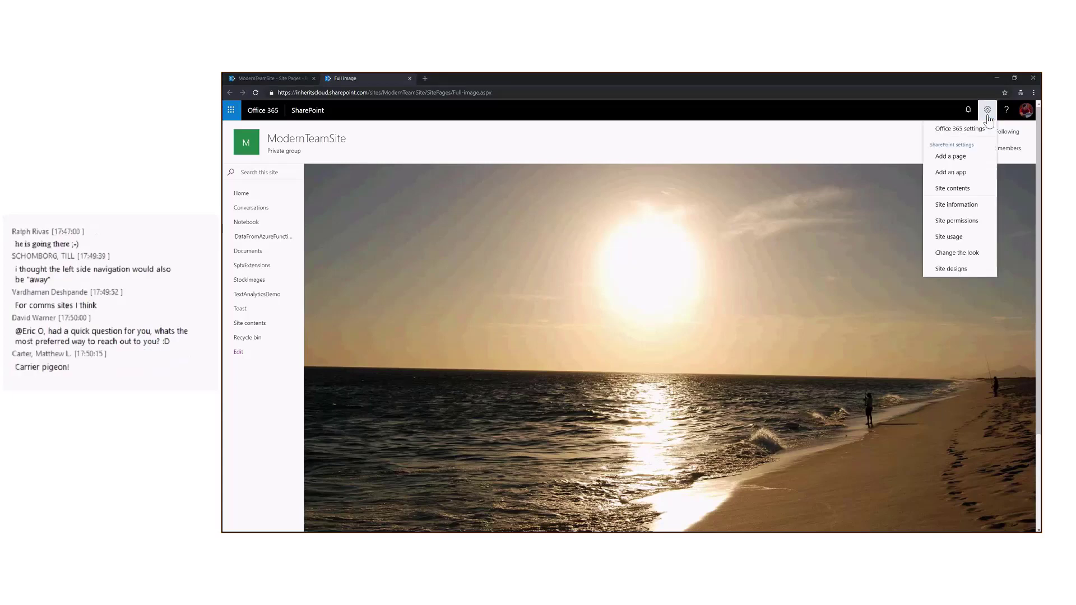
{"action": "left_click", "coordinate": [964, 205]}
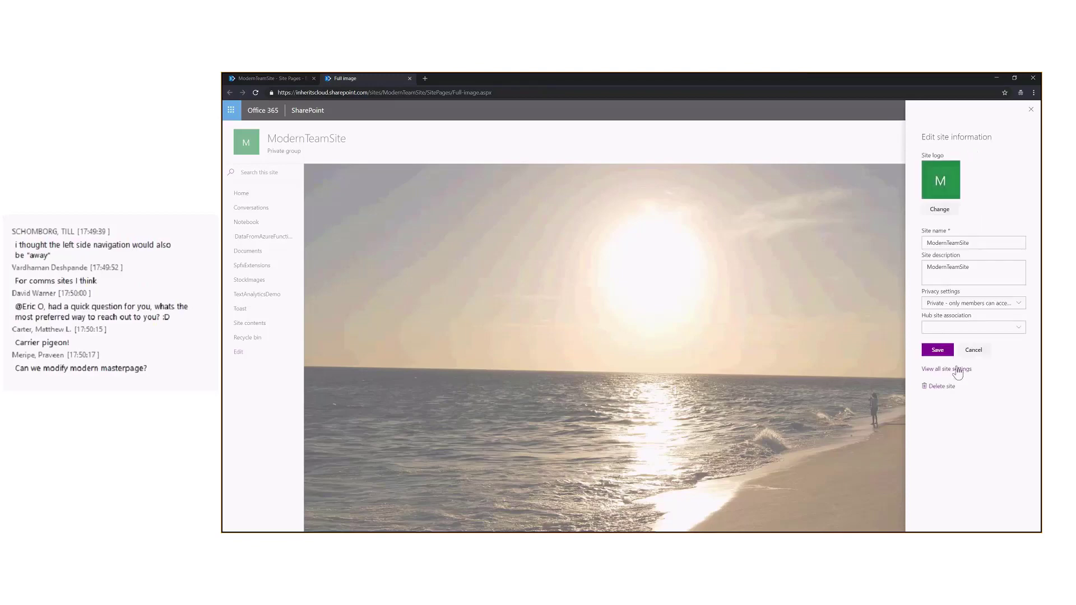
{"action": "left_click", "coordinate": [958, 370]}
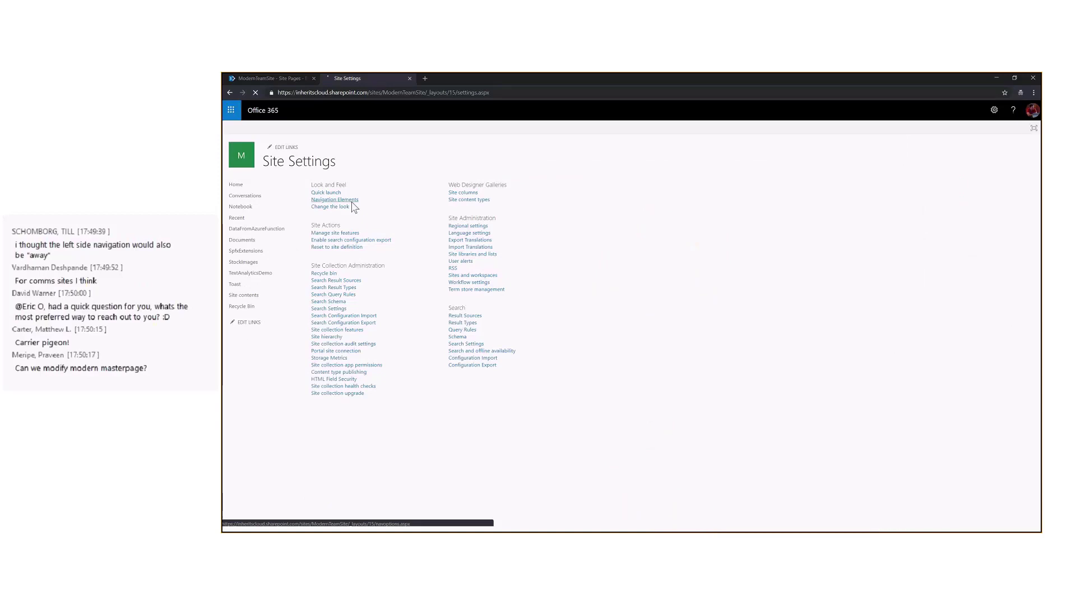
{"action": "left_click", "coordinate": [353, 208]}
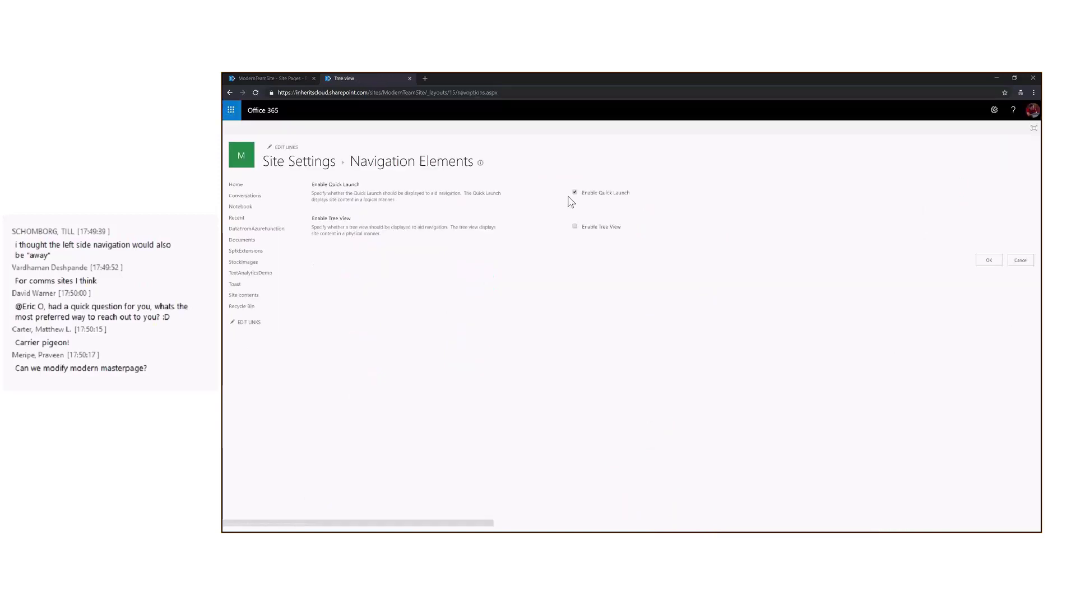
{"action": "left_click", "coordinate": [574, 193]}
{"action": "left_click", "coordinate": [977, 260]}
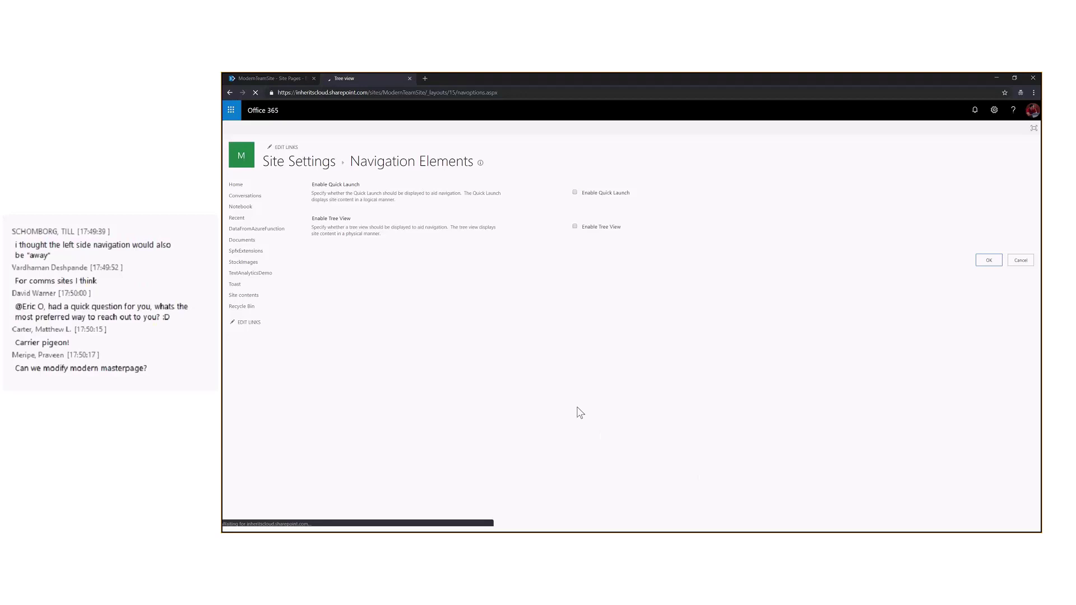
{"action": "left_click", "coordinate": [251, 170]}
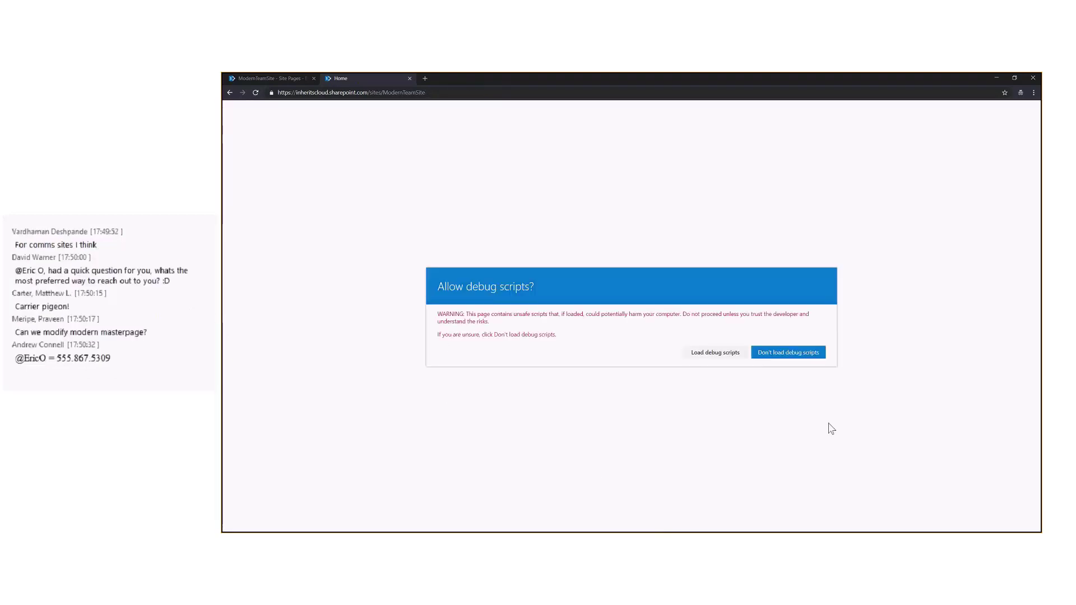
- Load debug scripts, then open Full image from Site Pages and load debug scripts again
{"action": "left_click", "coordinate": [711, 352]}
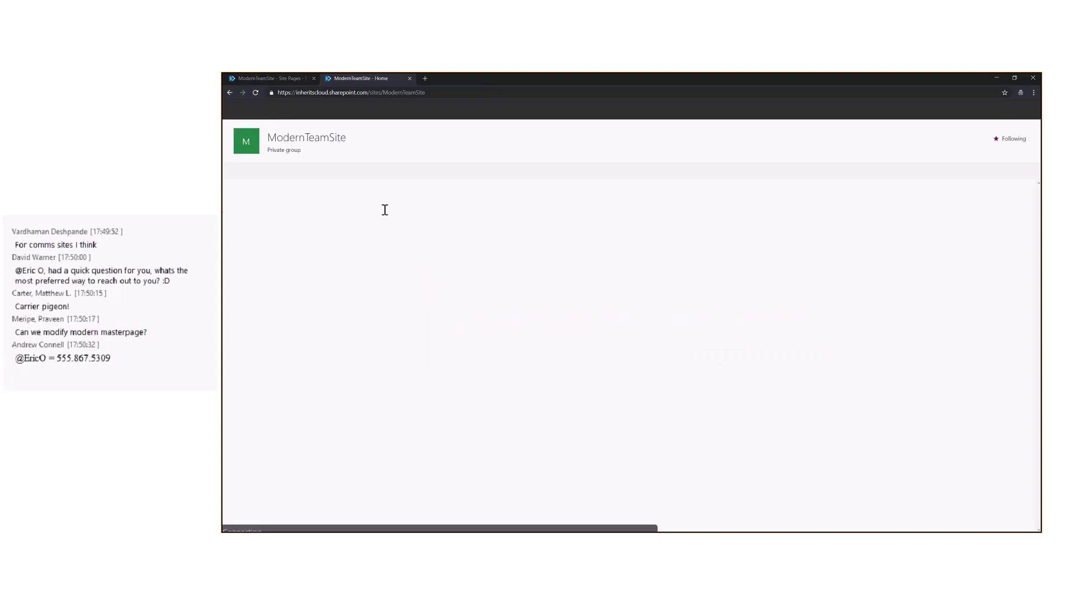
{"action": "left_click", "coordinate": [285, 82]}
{"action": "left_click", "coordinate": [414, 365]}
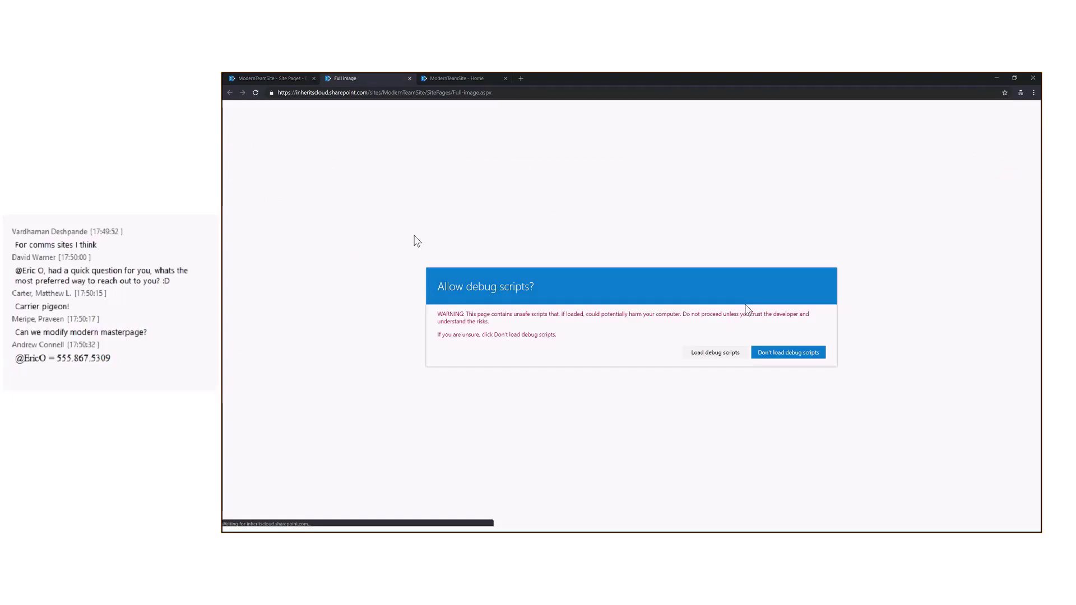
{"action": "left_click", "coordinate": [730, 353]}
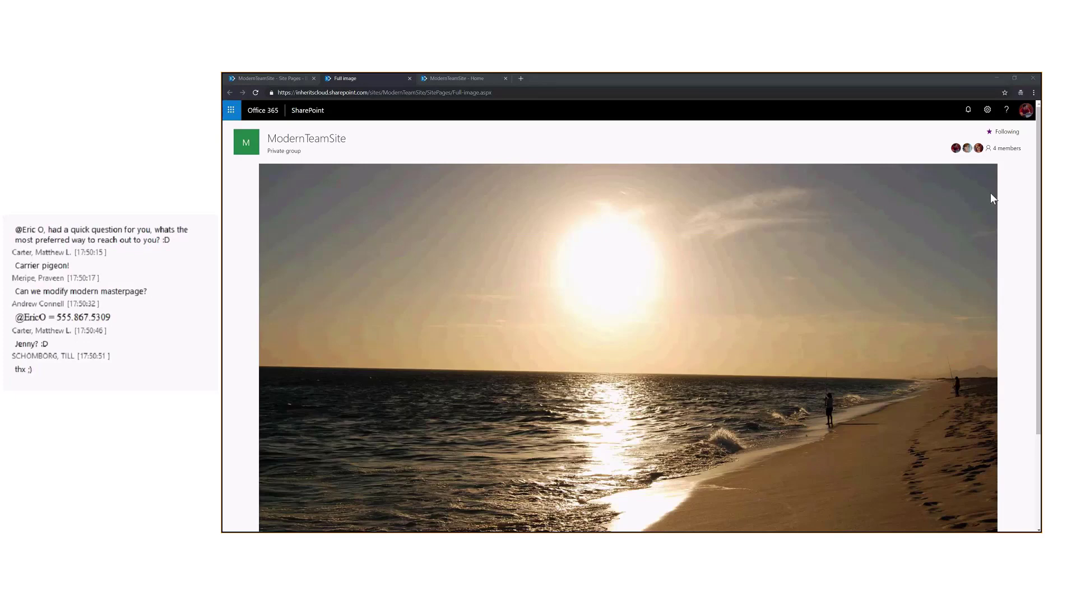
- Switch the site header to the Compact layout under Change the look > Header and apply it
{"action": "left_click", "coordinate": [988, 112]}
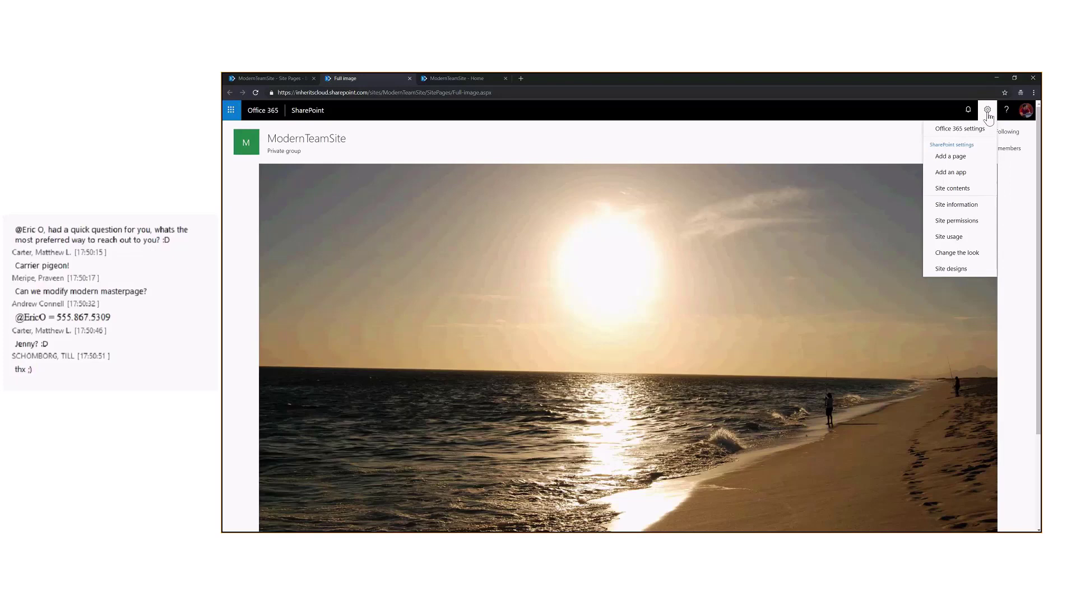
{"action": "left_click", "coordinate": [971, 254]}
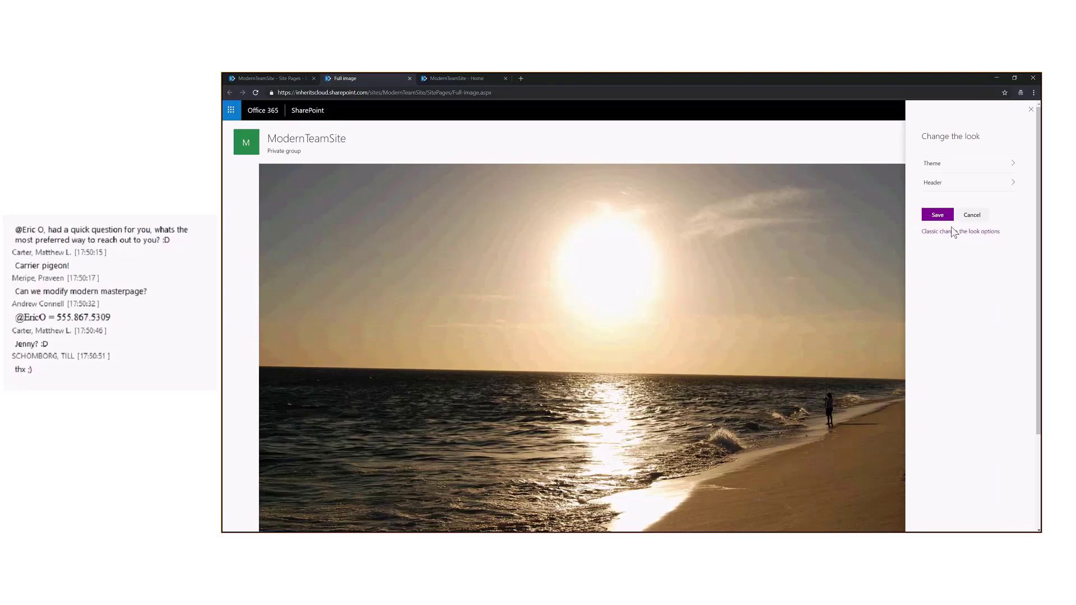
{"action": "left_click", "coordinate": [946, 186]}
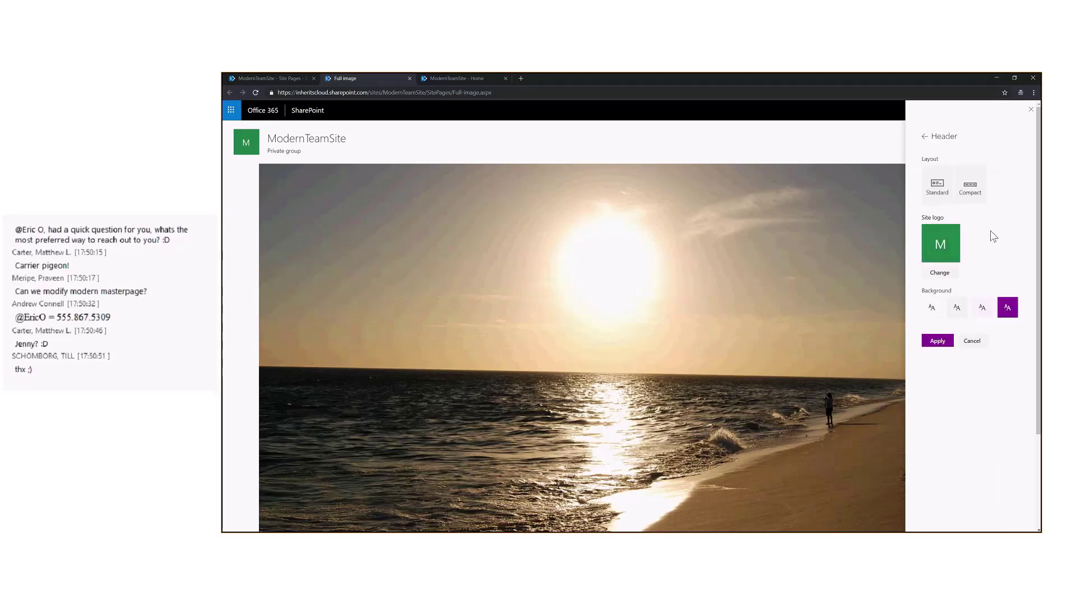
{"action": "left_click", "coordinate": [979, 176]}
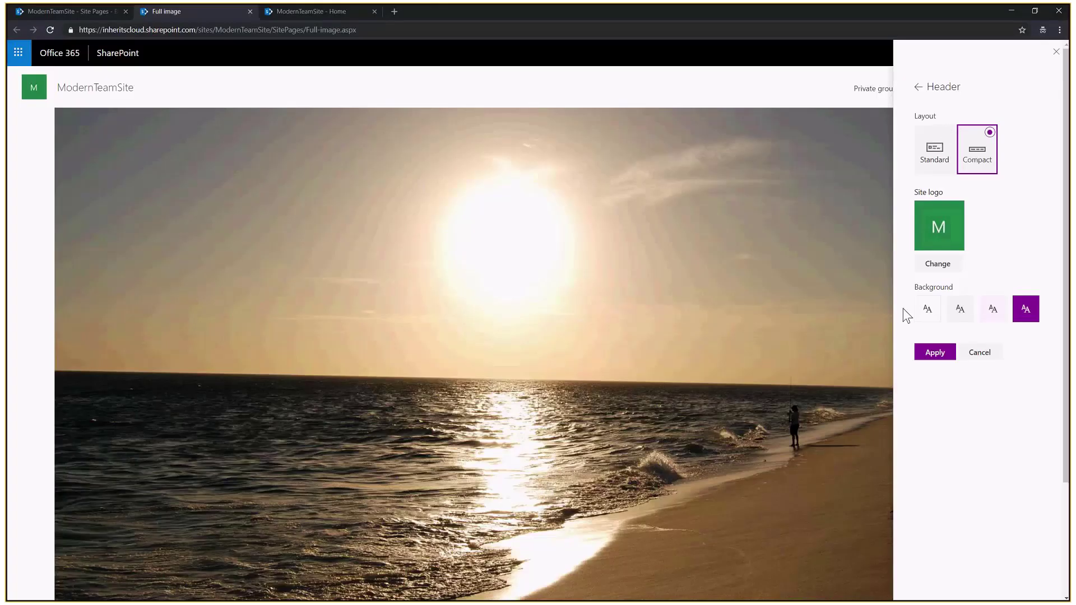
{"action": "left_click", "coordinate": [932, 352]}
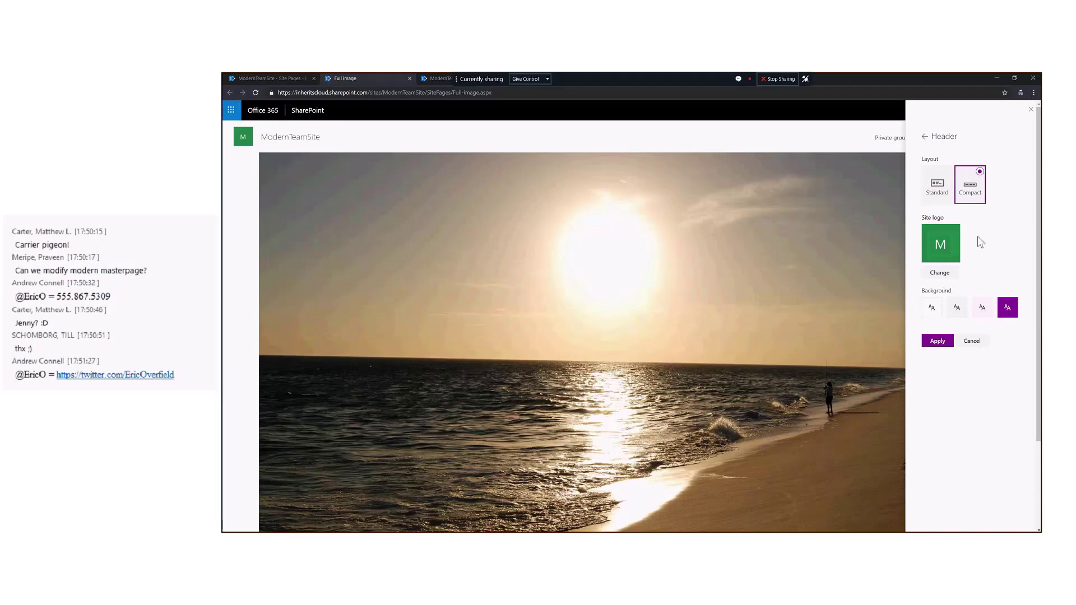
- Return to the Header settings and set the header background to the purple swatch
{"action": "left_click", "coordinate": [925, 136]}
{"action": "left_click", "coordinate": [933, 184]}
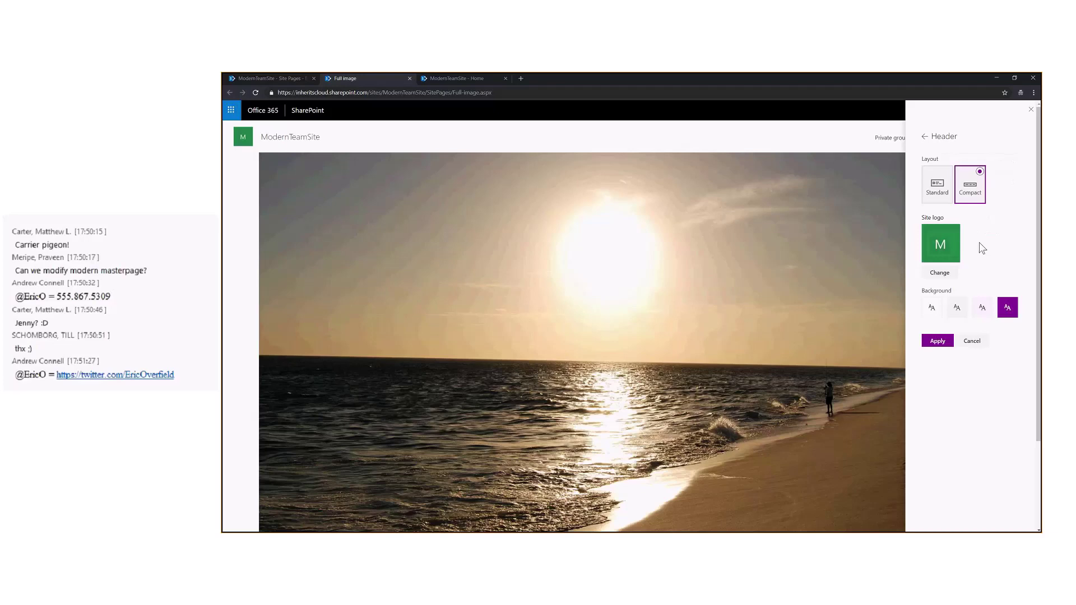
{"action": "left_click", "coordinate": [925, 138]}
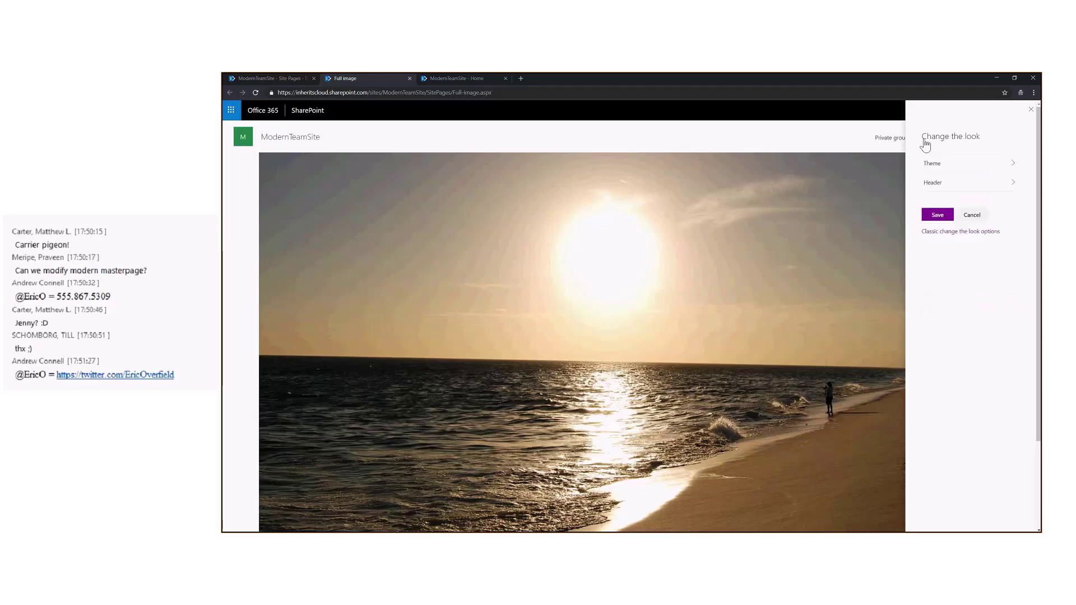
{"action": "left_click", "coordinate": [933, 182]}
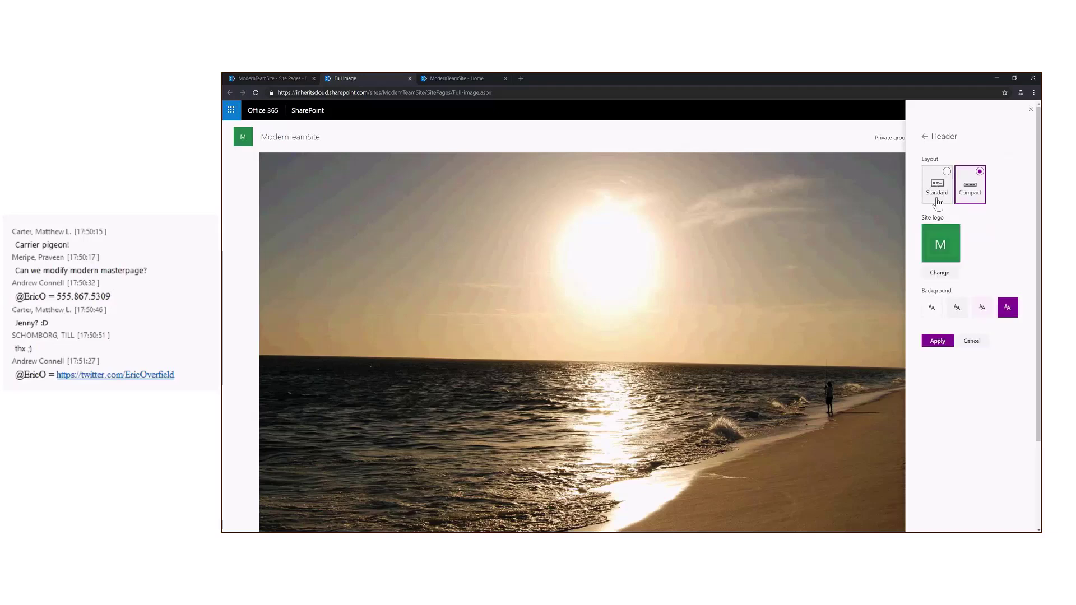
{"action": "left_click", "coordinate": [940, 273]}
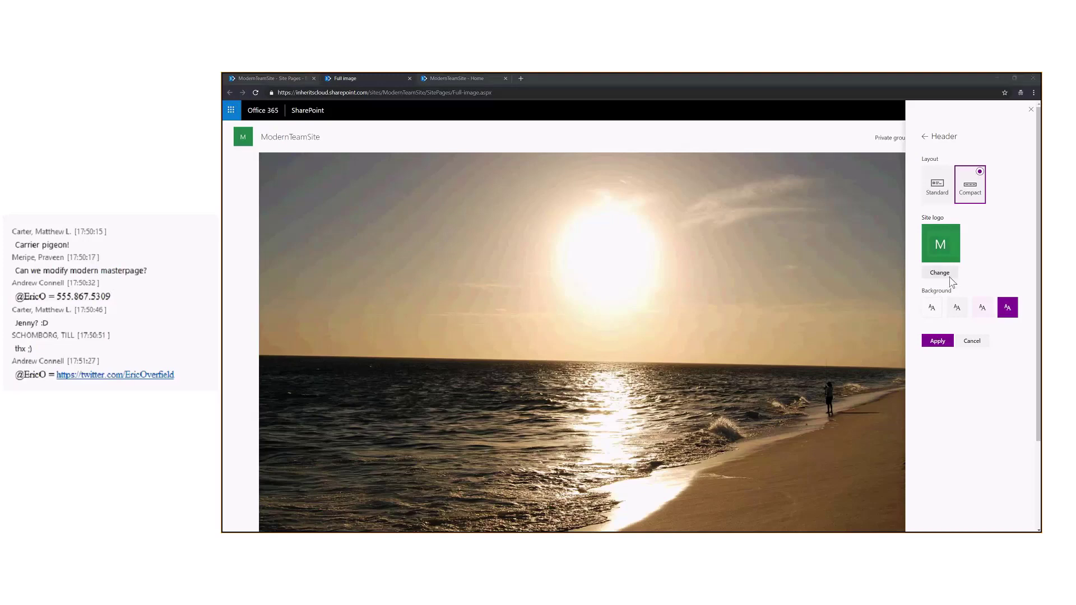
{"action": "left_click", "coordinate": [444, 239]}
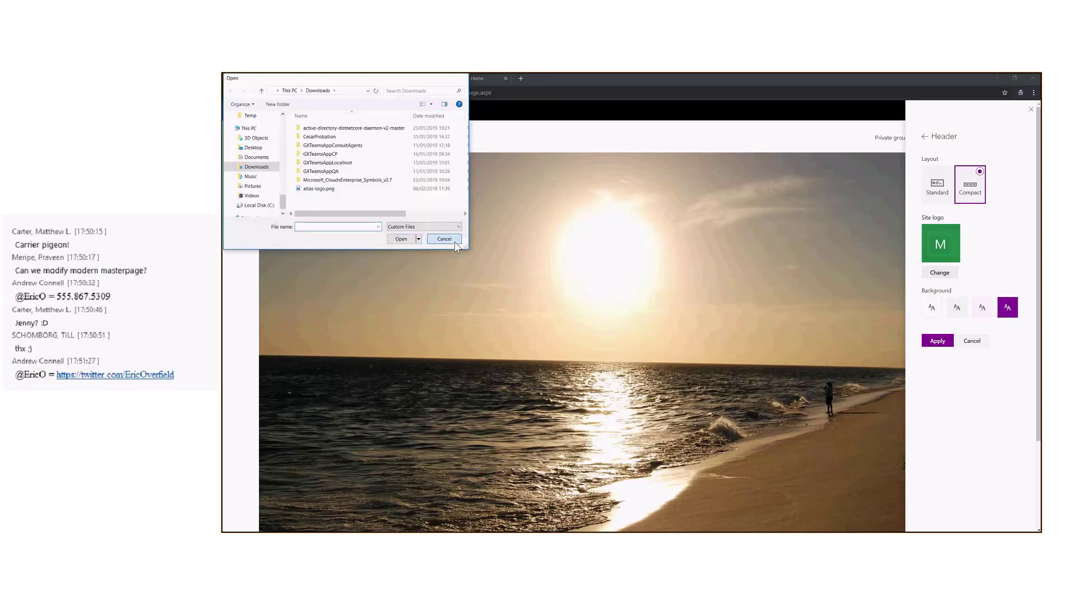
{"action": "left_click", "coordinate": [1001, 312]}
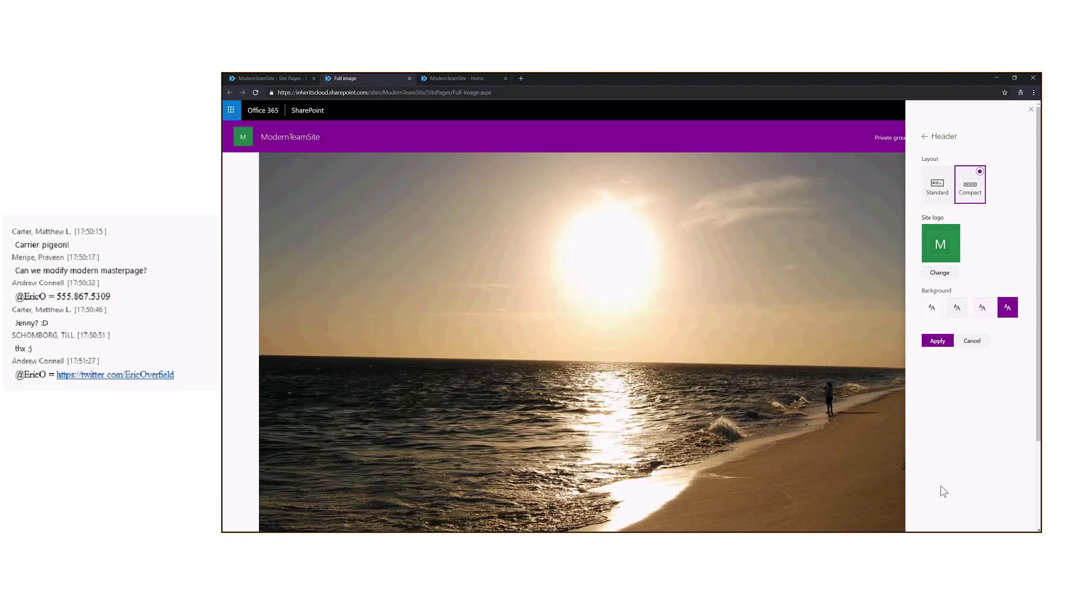
{"action": "left_click", "coordinate": [939, 343]}
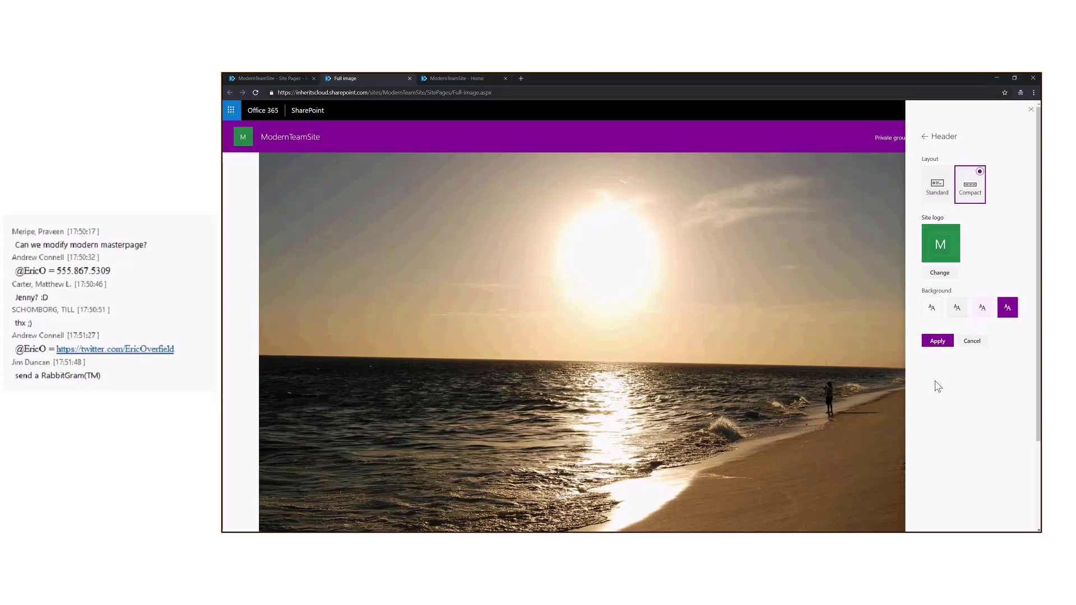